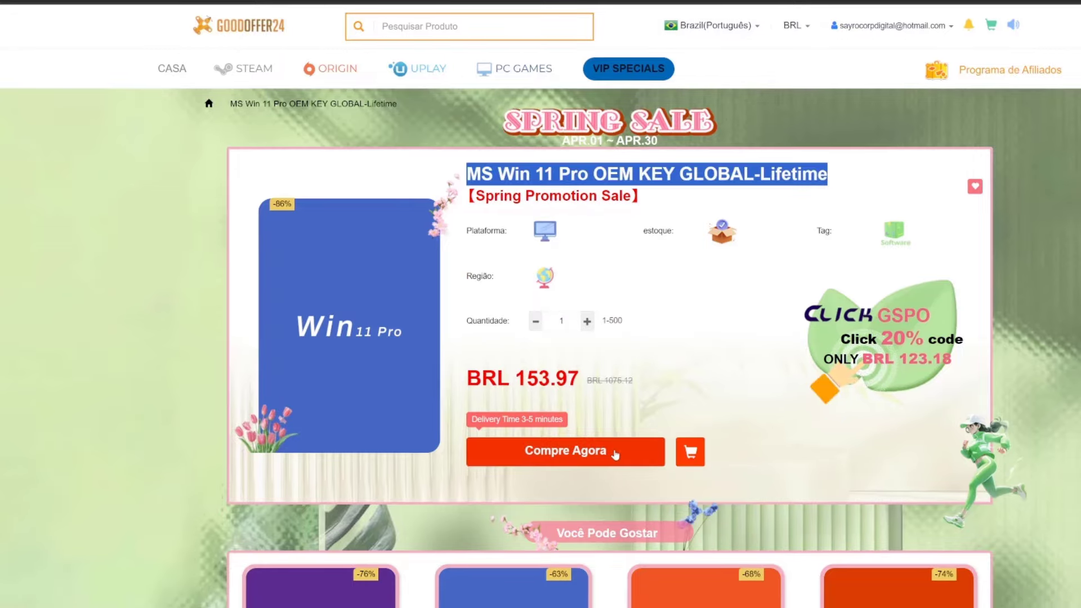
Buy one MS Win 11 Pro OEM KEY GLOBAL-Lifetime with promotion code SDG and proceed through the payment selection
{"action": "left_click", "coordinate": [616, 455]}
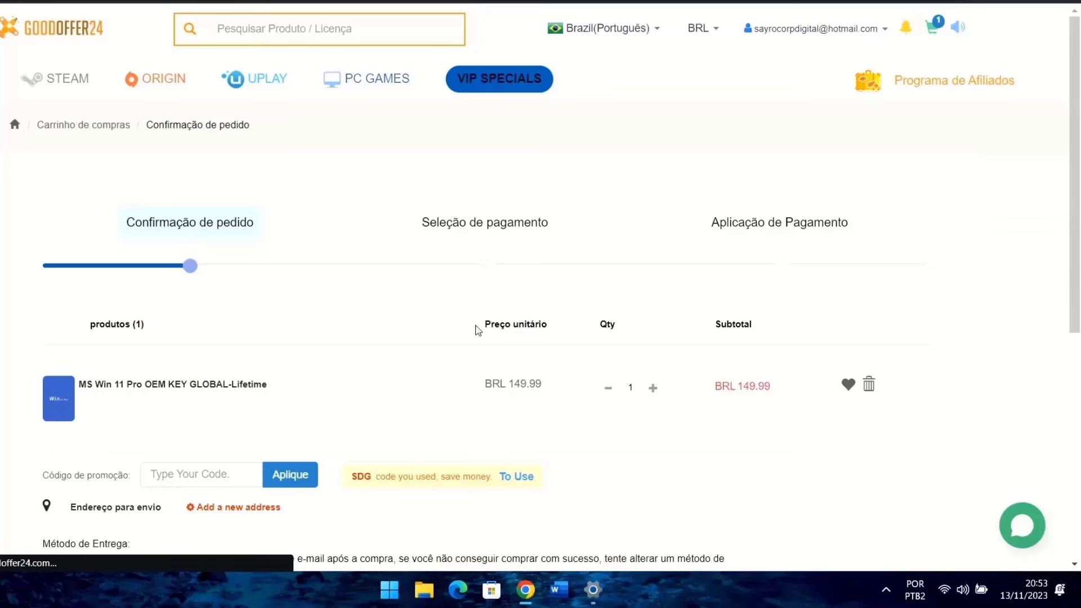
{"action": "left_click", "coordinate": [511, 479]}
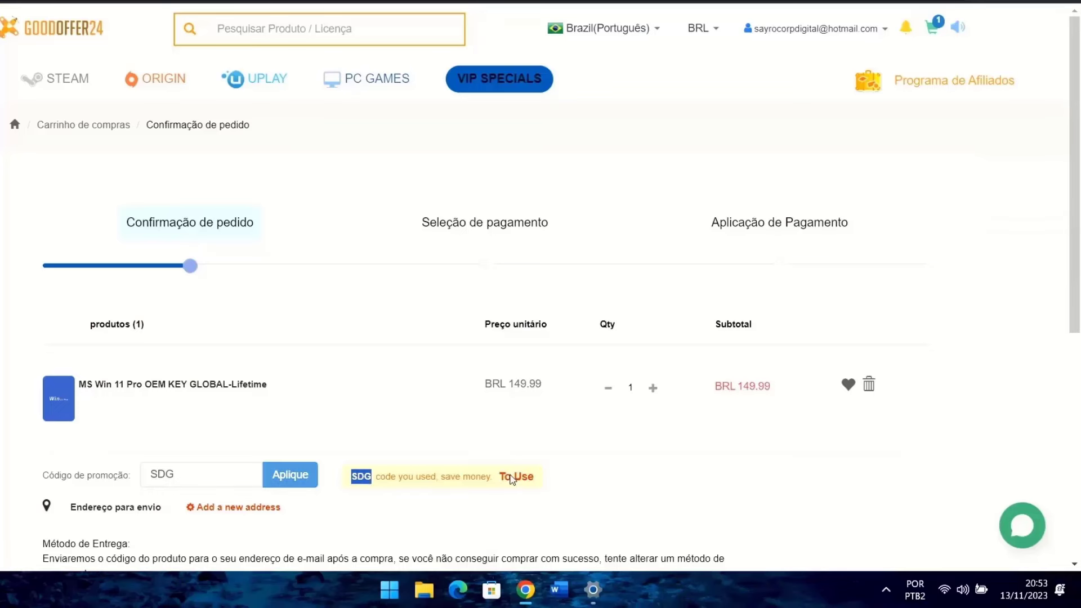
{"action": "scroll", "coordinate": [781, 424], "scroll_direction": "down", "scroll_amount": 3}
{"action": "left_click", "coordinate": [821, 528]}
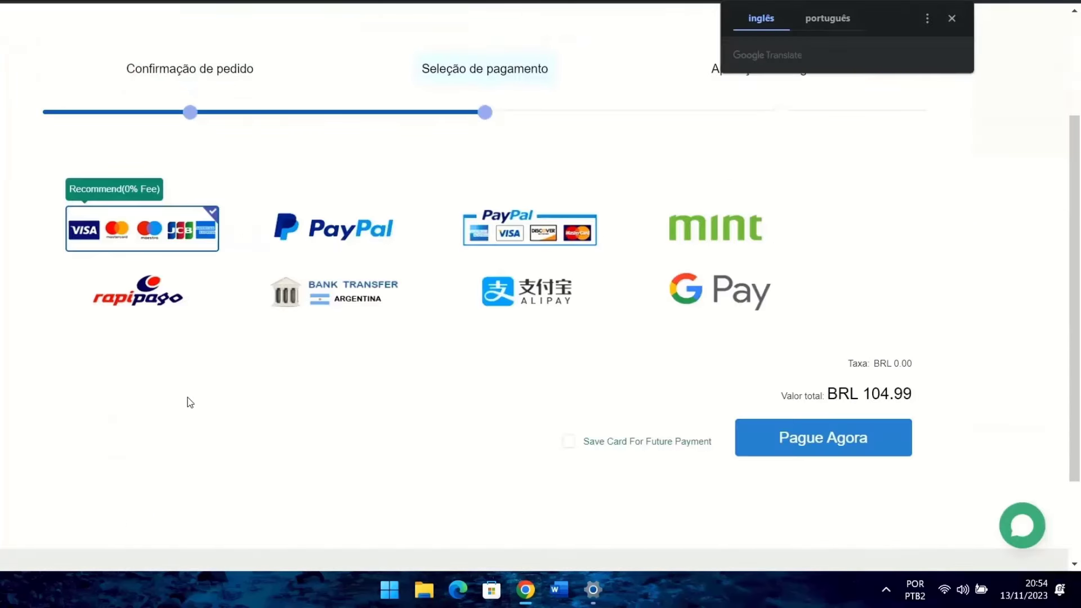
{"action": "left_click", "coordinate": [422, 276]}
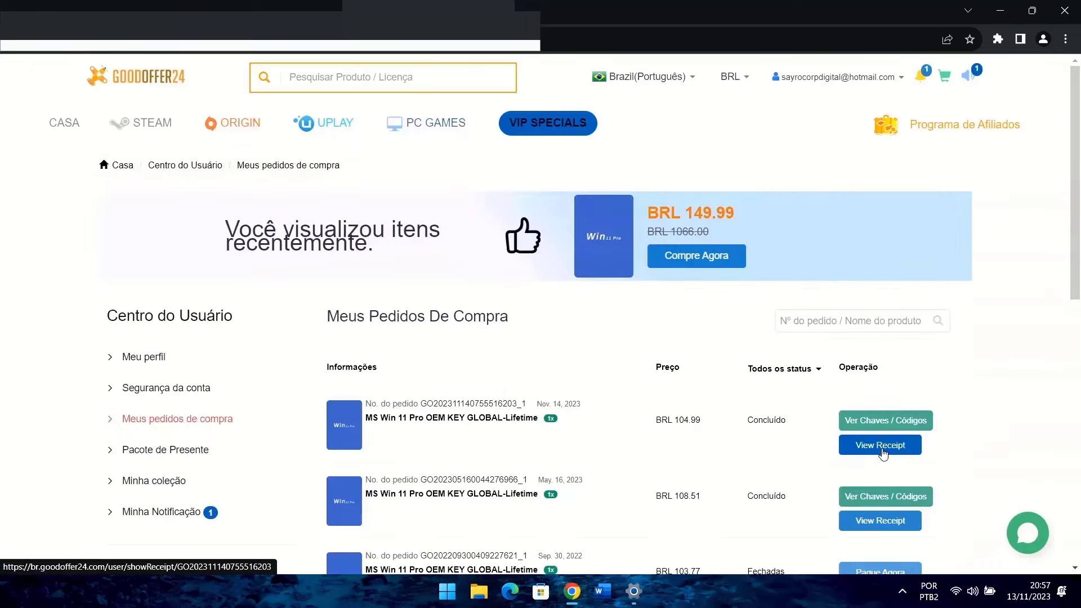
Open the details of the newest Windows 11 Pro order and select its product key
{"action": "left_click", "coordinate": [879, 445]}
{"action": "scroll", "coordinate": [619, 433], "scroll_direction": "down", "scroll_amount": 5}
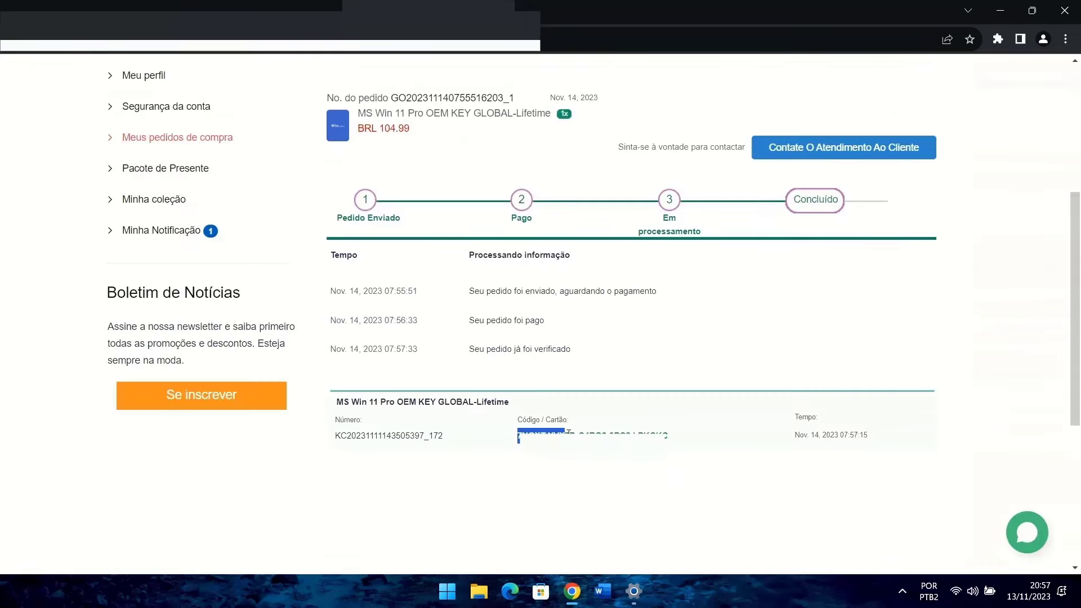
{"action": "left_click_drag", "start_coordinate": [518, 437], "coordinate": [676, 436]}
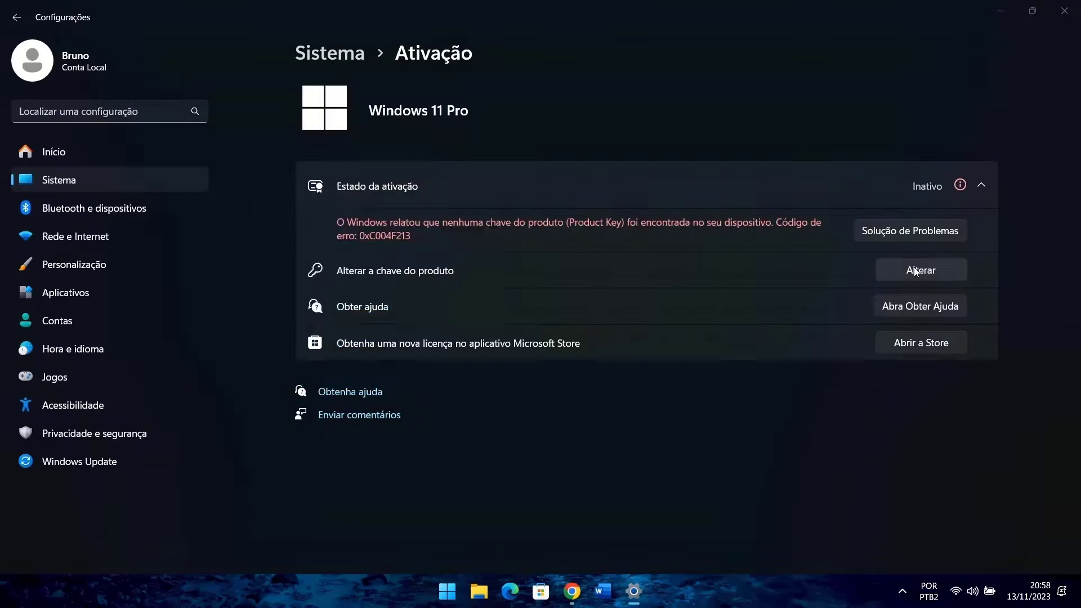
Change the product key in the Windows activation settings to the purchased licence key, activate Windows, and close the confirmation
{"action": "left_click", "coordinate": [913, 267]}
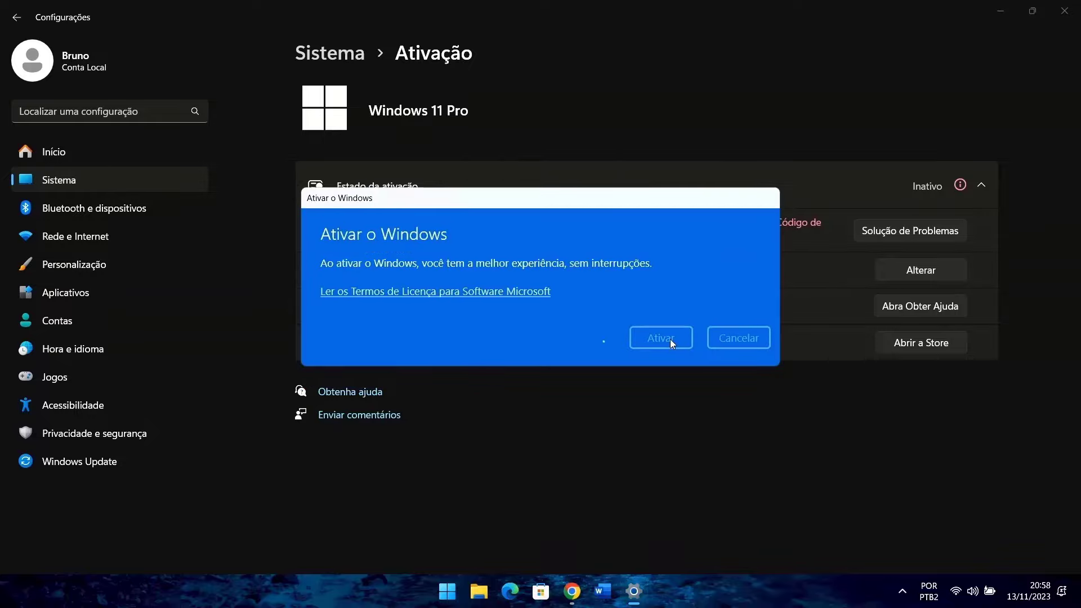
{"action": "left_click", "coordinate": [670, 339]}
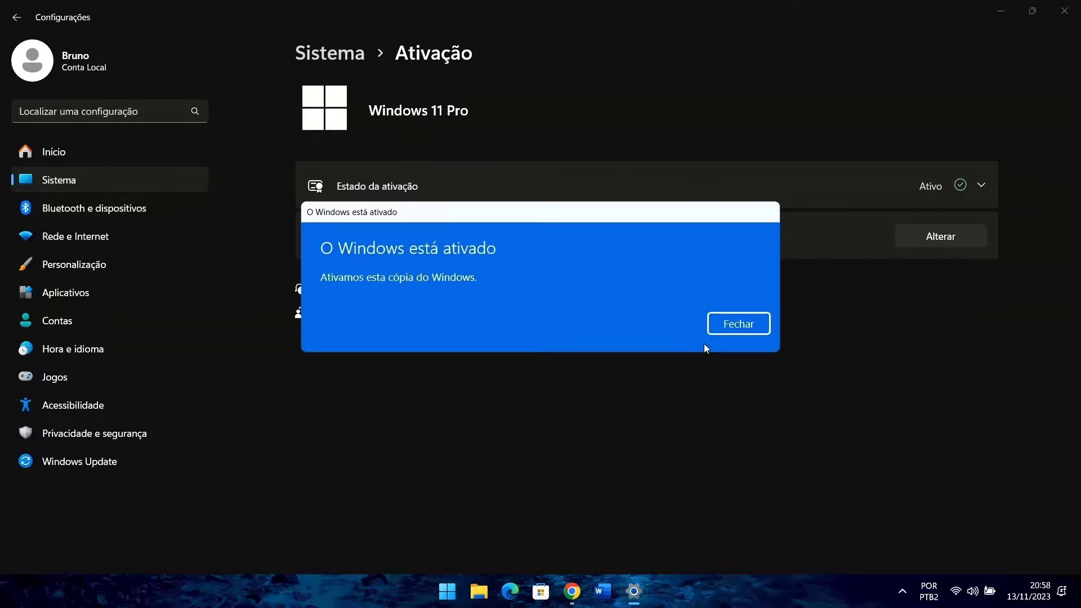
{"action": "left_click", "coordinate": [752, 333]}
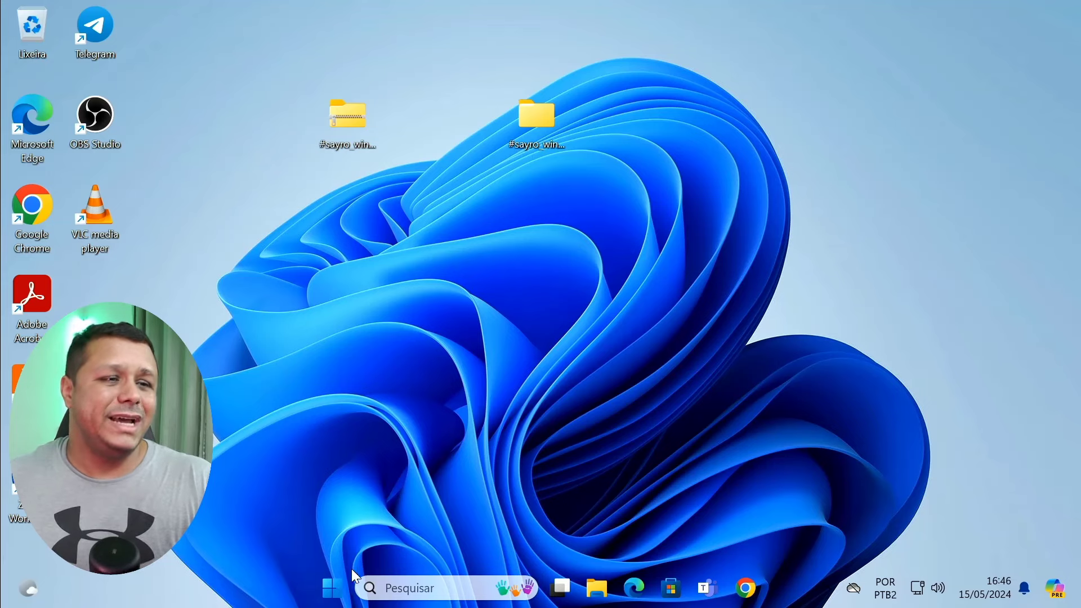
Check the Start menu and hidden tray icons, and look up TranslucentTB's page in Microsoft Store
{"action": "left_click", "coordinate": [332, 587]}
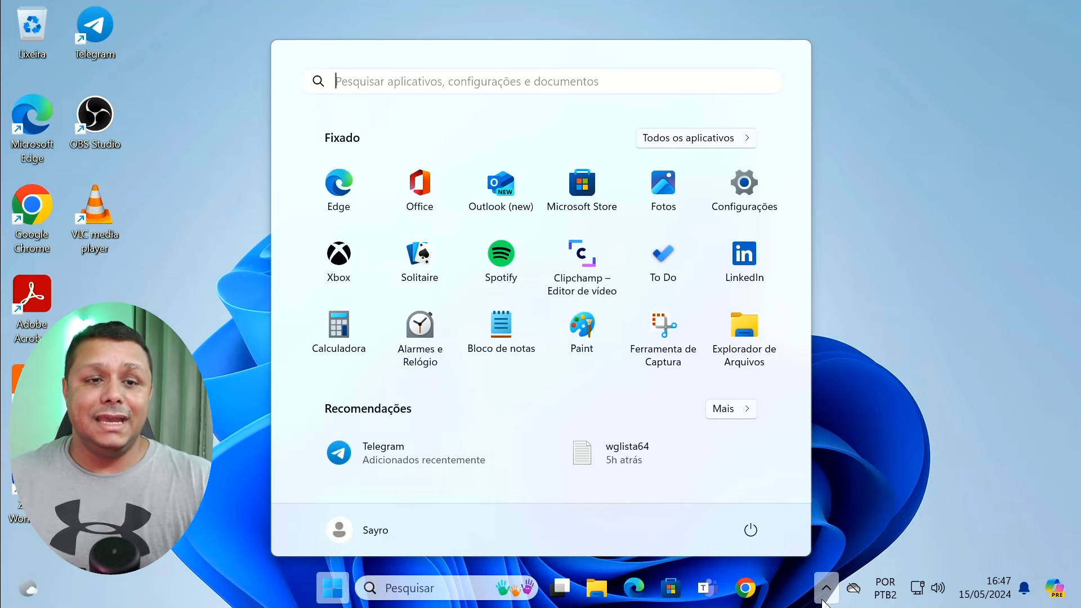
{"action": "left_click", "coordinate": [826, 587]}
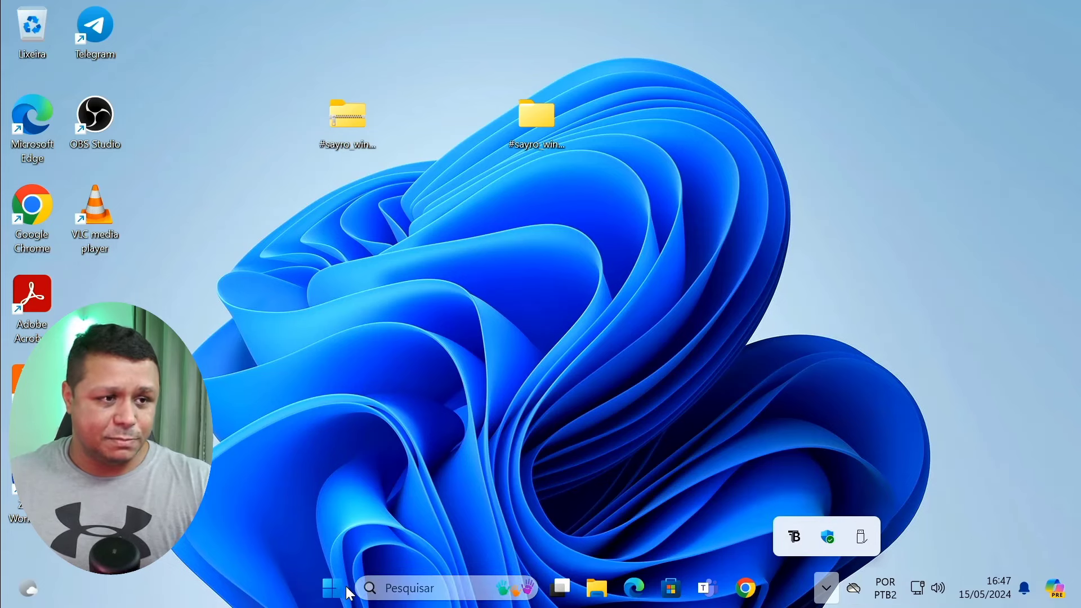
{"action": "left_click", "coordinate": [671, 587]}
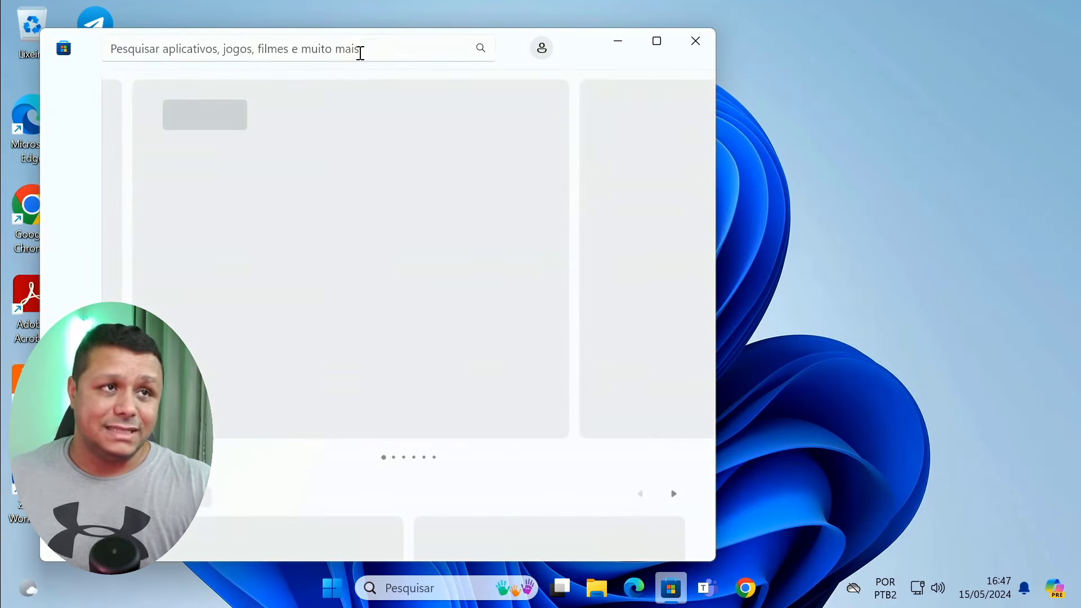
{"action": "left_click", "coordinate": [362, 48]}
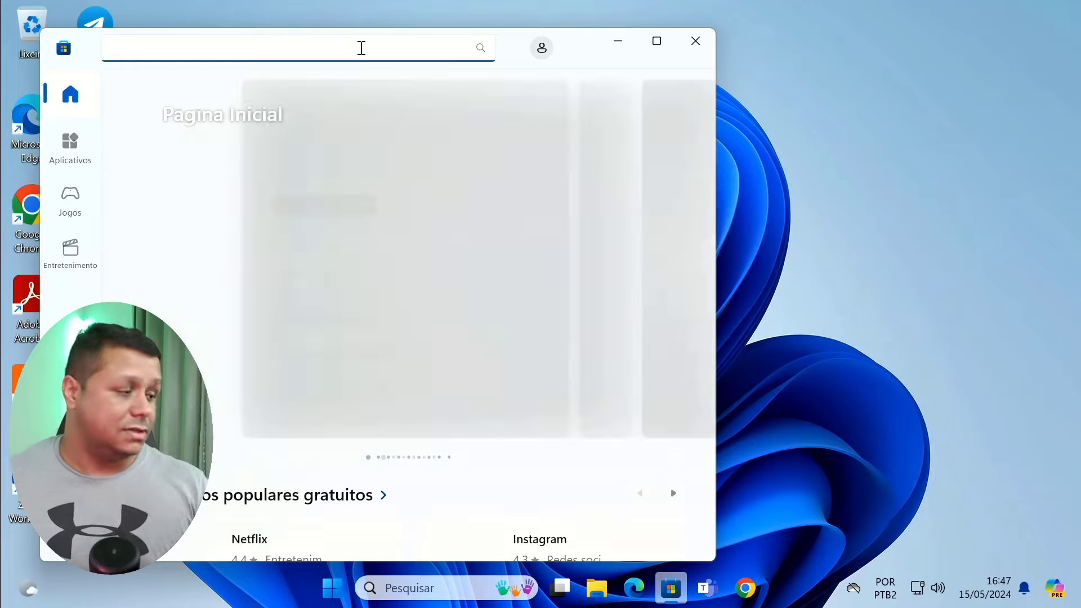
{"action": "type", "text": "tran"}
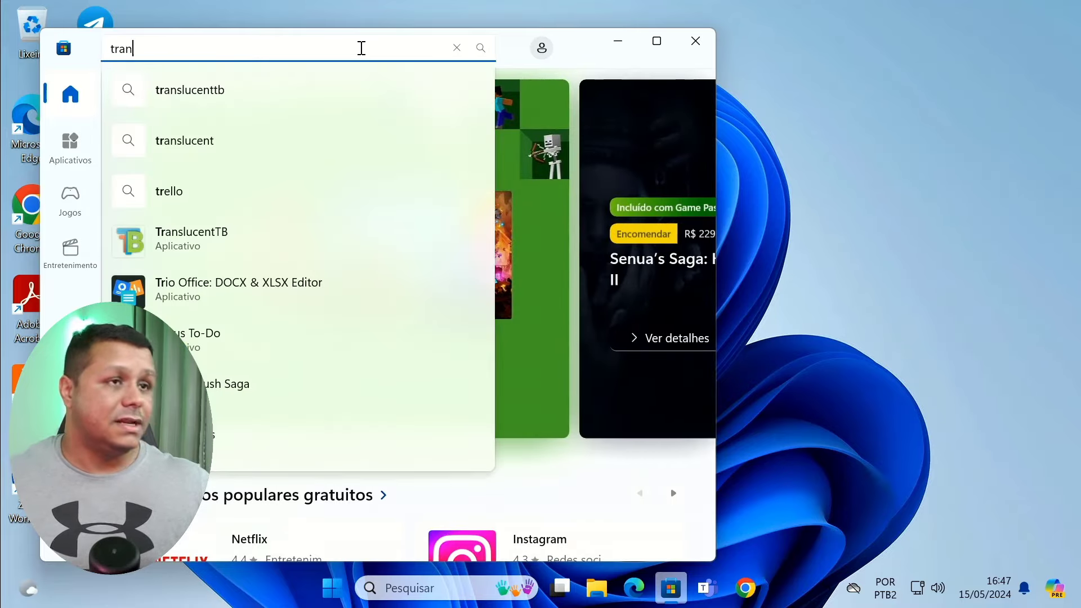
{"action": "left_click", "coordinate": [268, 236]}
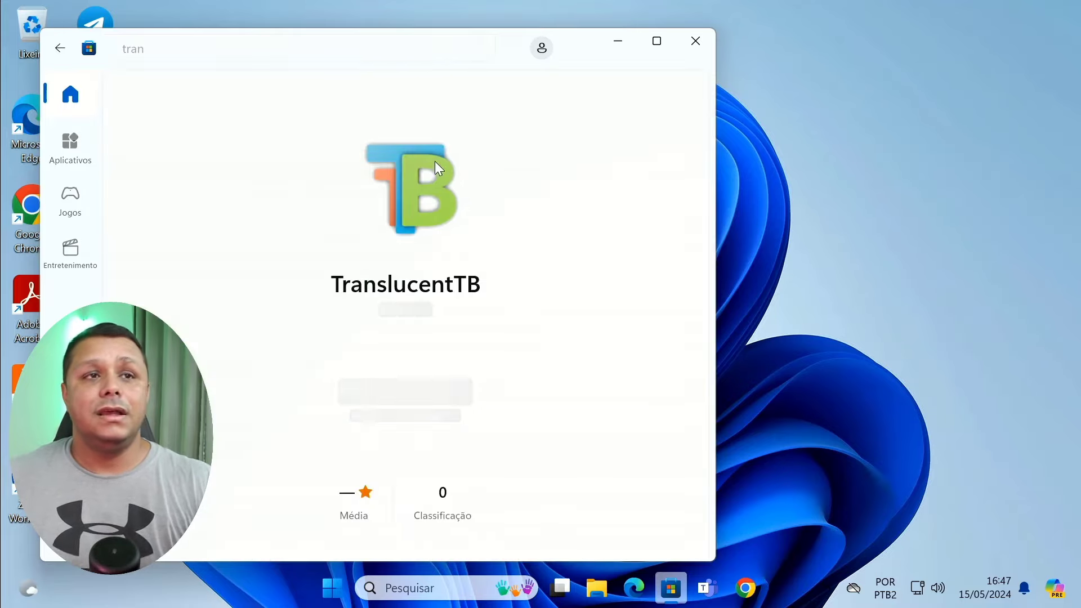
{"action": "left_click_drag", "start_coordinate": [591, 56], "coordinate": [801, 53]}
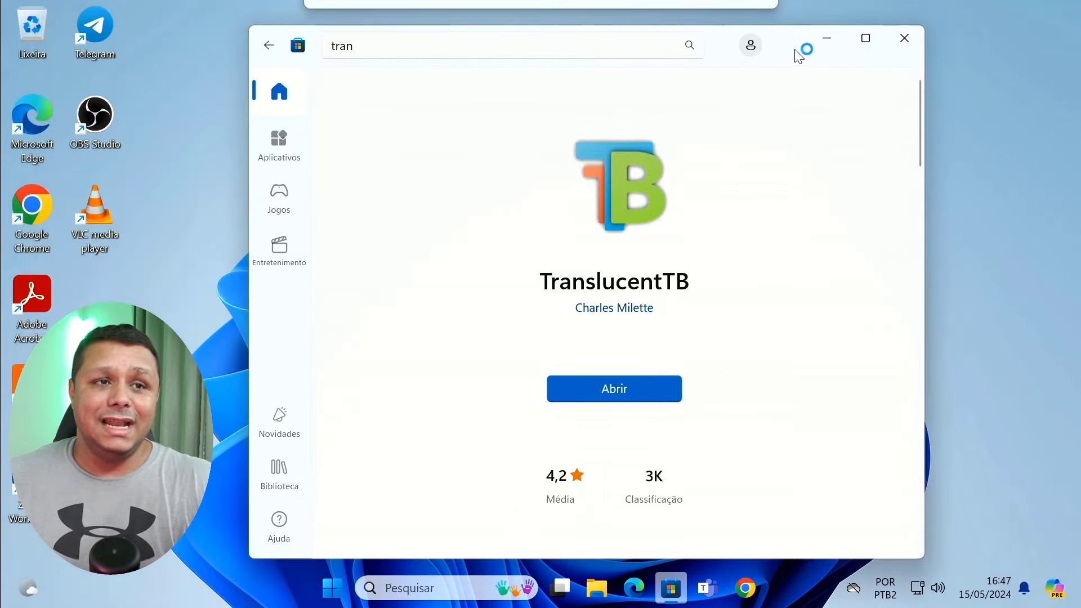
{"action": "left_click", "coordinate": [904, 37]}
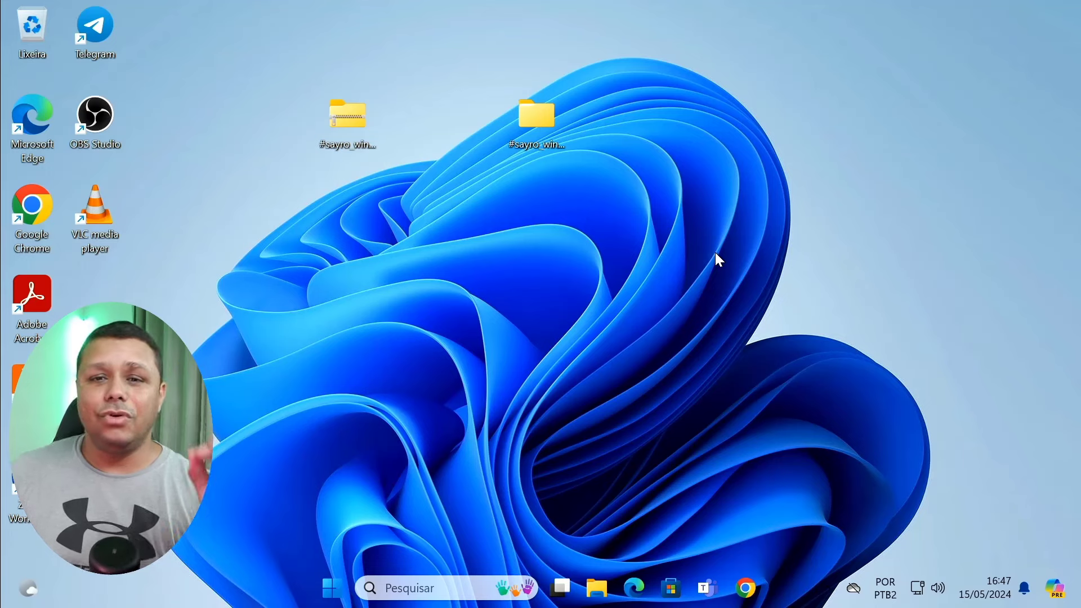
Open the sayro_winget folder inside #sayro_winget_edição_limitada and inspect the wgLista and wglista64 text files in the listing
{"action": "double_click", "coordinate": [529, 123]}
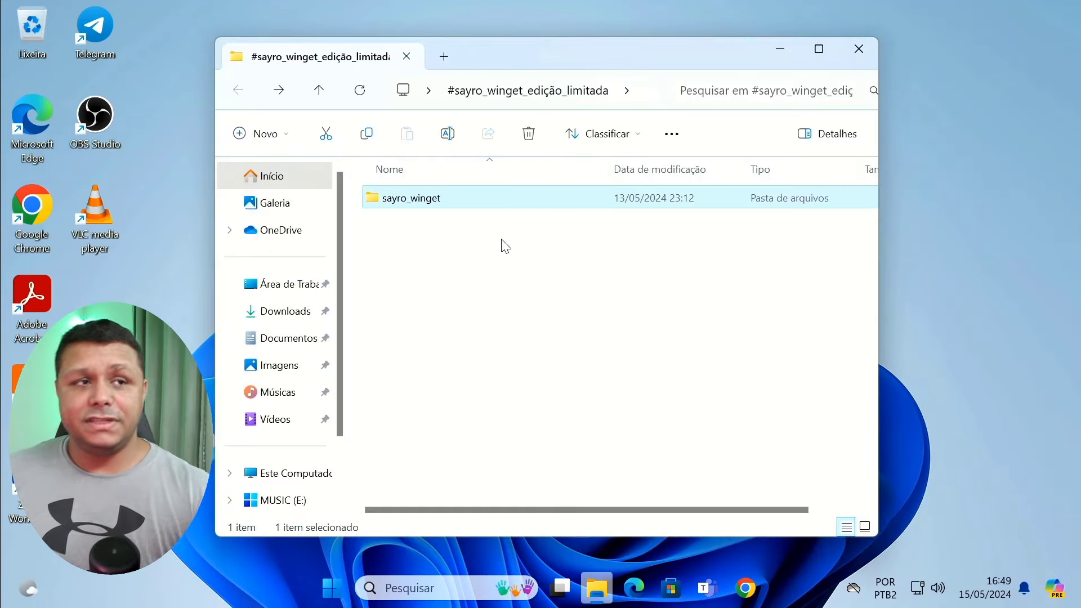
{"action": "double_click", "coordinate": [429, 199]}
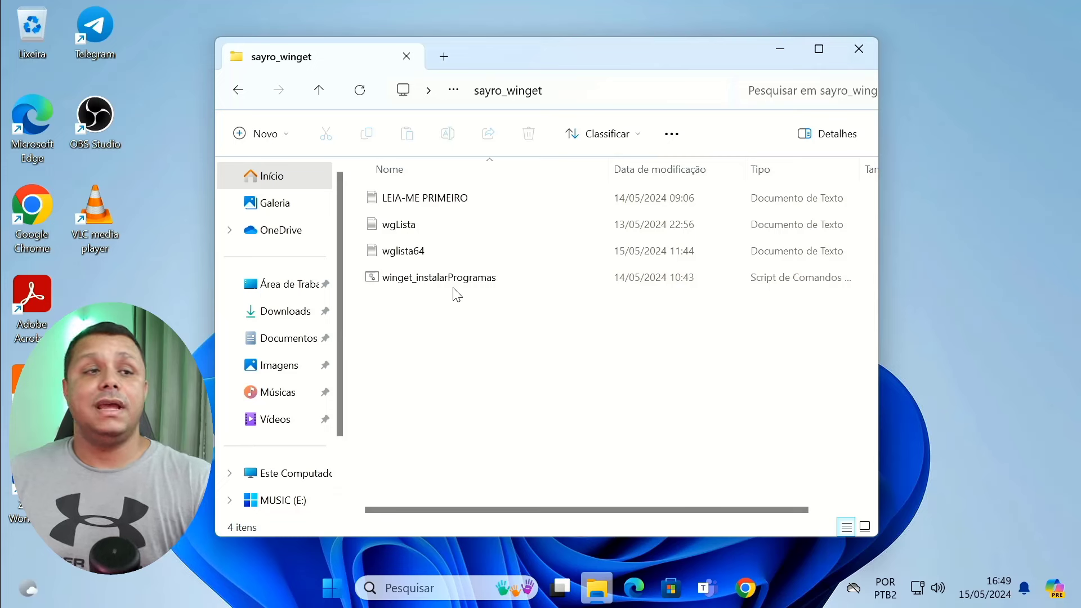
{"action": "left_click_drag", "start_coordinate": [354, 217], "coordinate": [417, 254]}
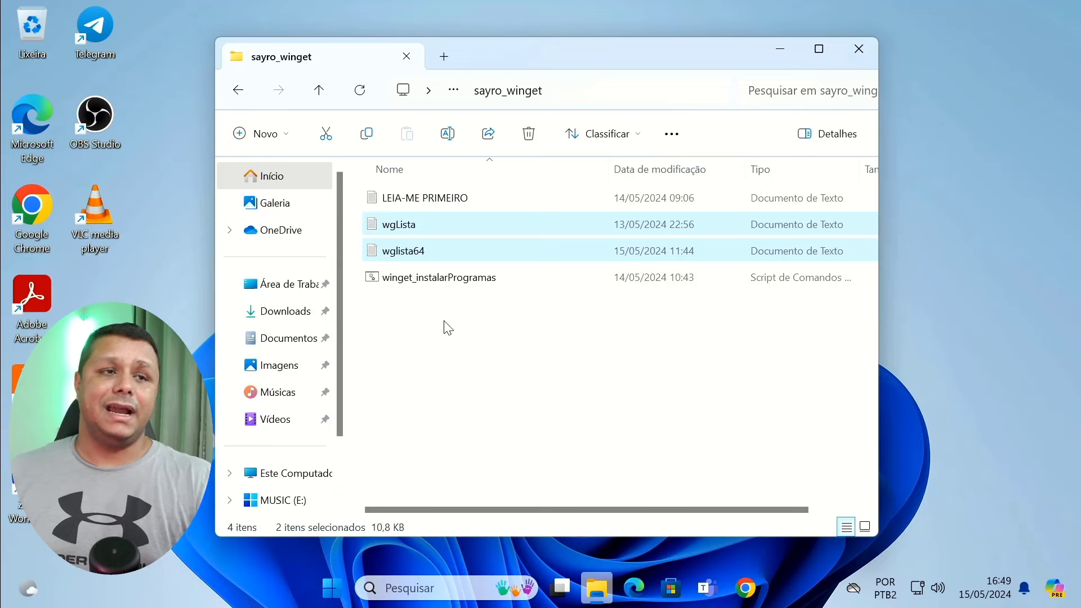
{"action": "left_click", "coordinate": [398, 227]}
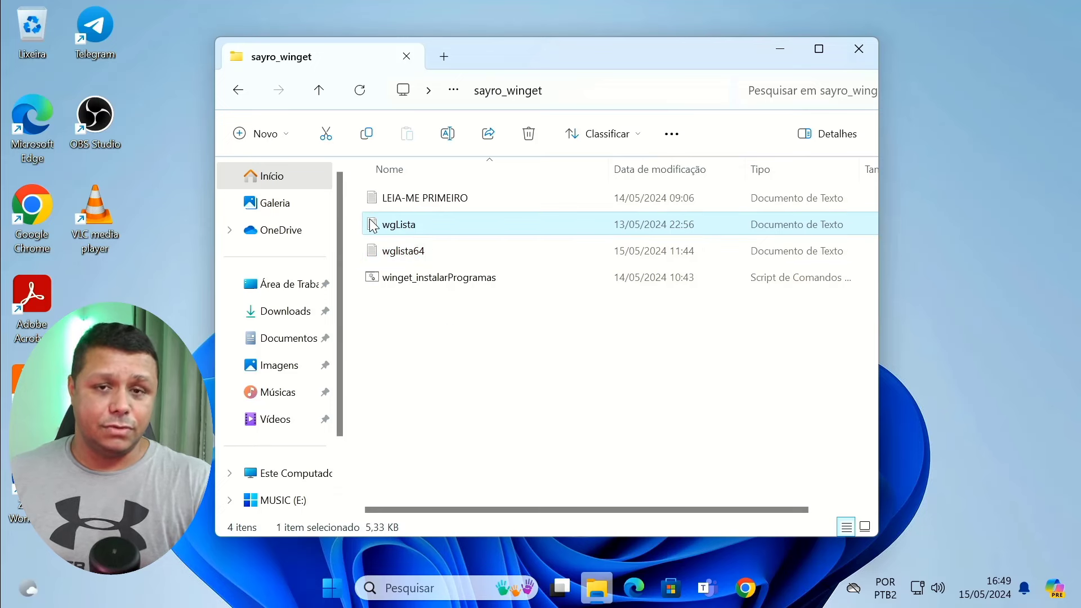
{"action": "left_click", "coordinate": [398, 252]}
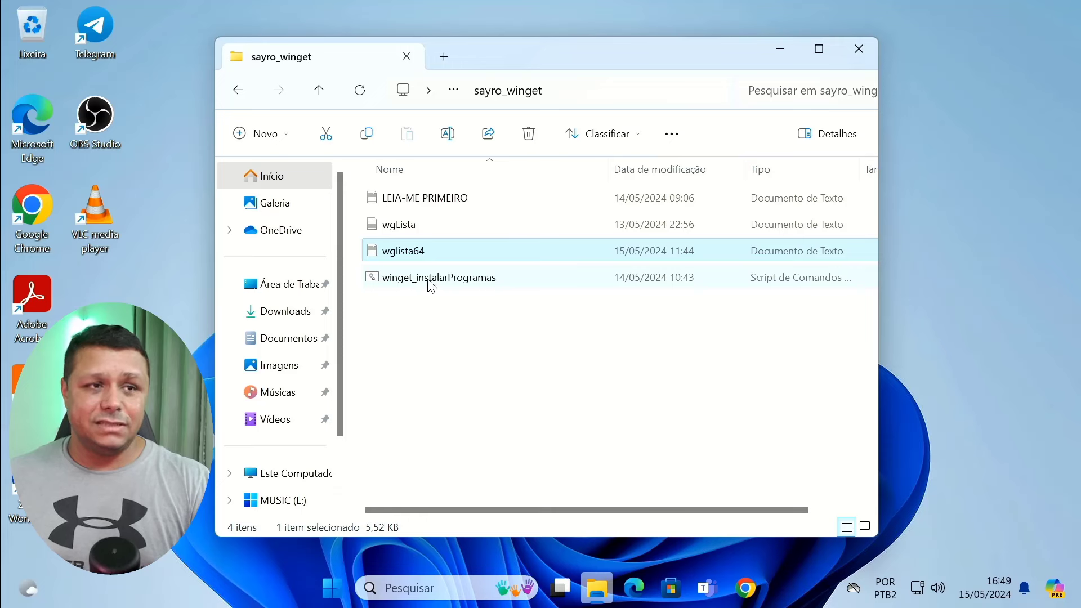
{"action": "left_click_drag", "start_coordinate": [172, 179], "coordinate": [4, 402]}
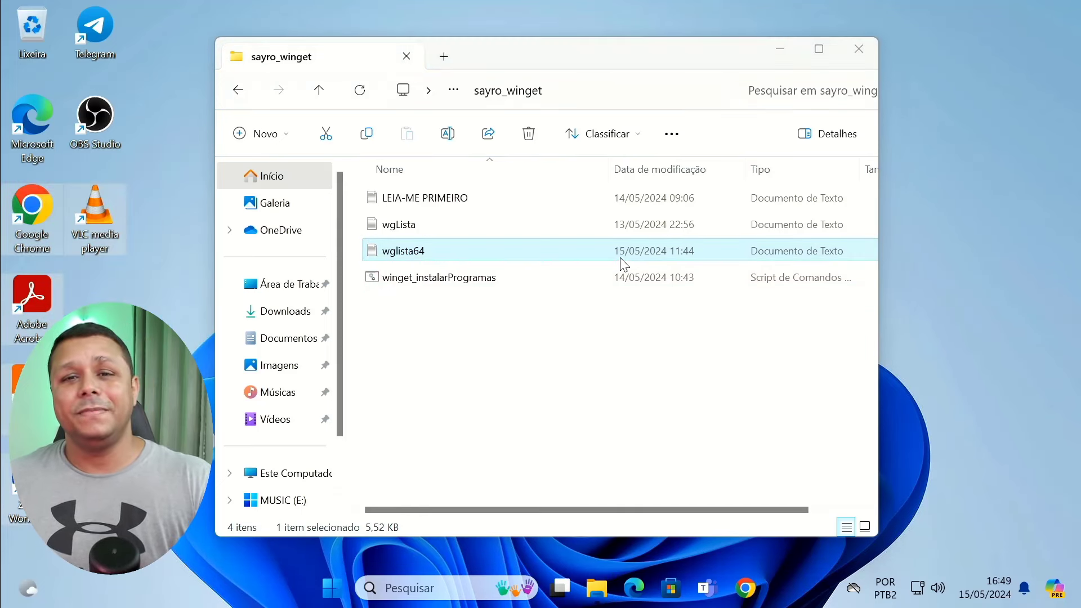
{"action": "left_click_drag", "start_coordinate": [747, 358], "coordinate": [76, 20]}
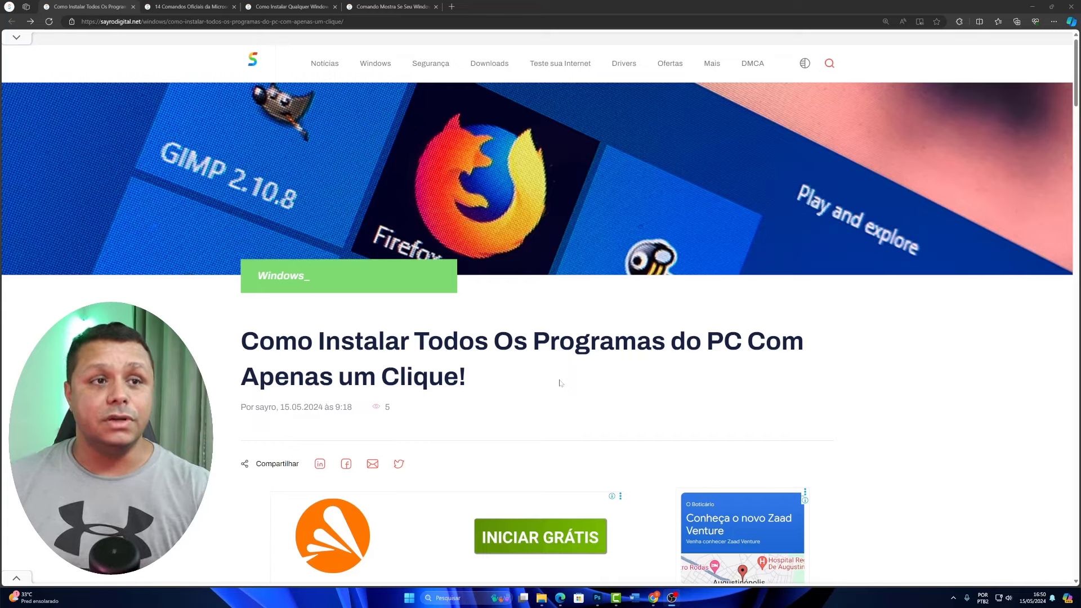
Look through the open sayrodigital.net articles on internet commands, installing Windows without a boot pen drive, and checking Windows wear
{"action": "left_click", "coordinate": [197, 7]}
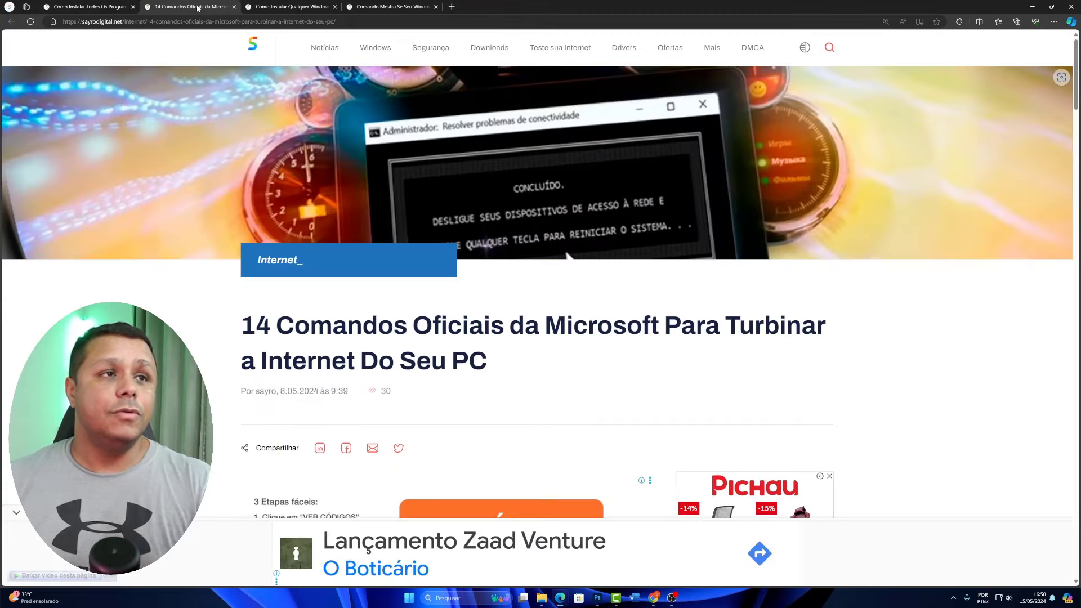
{"action": "left_click", "coordinate": [282, 7]}
{"action": "left_click", "coordinate": [385, 7]}
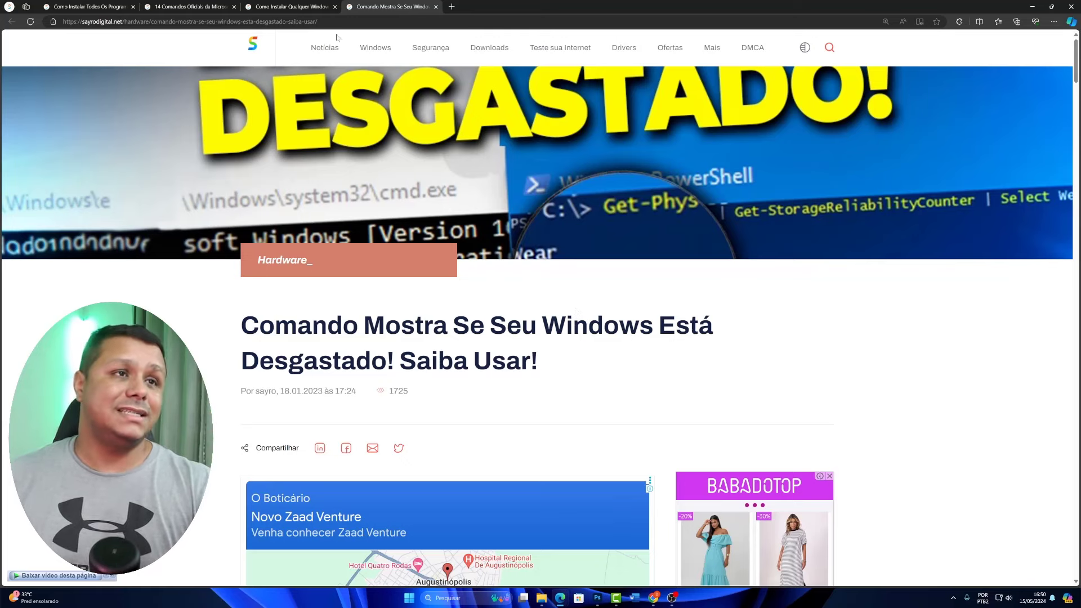
{"action": "left_click", "coordinate": [303, 8]}
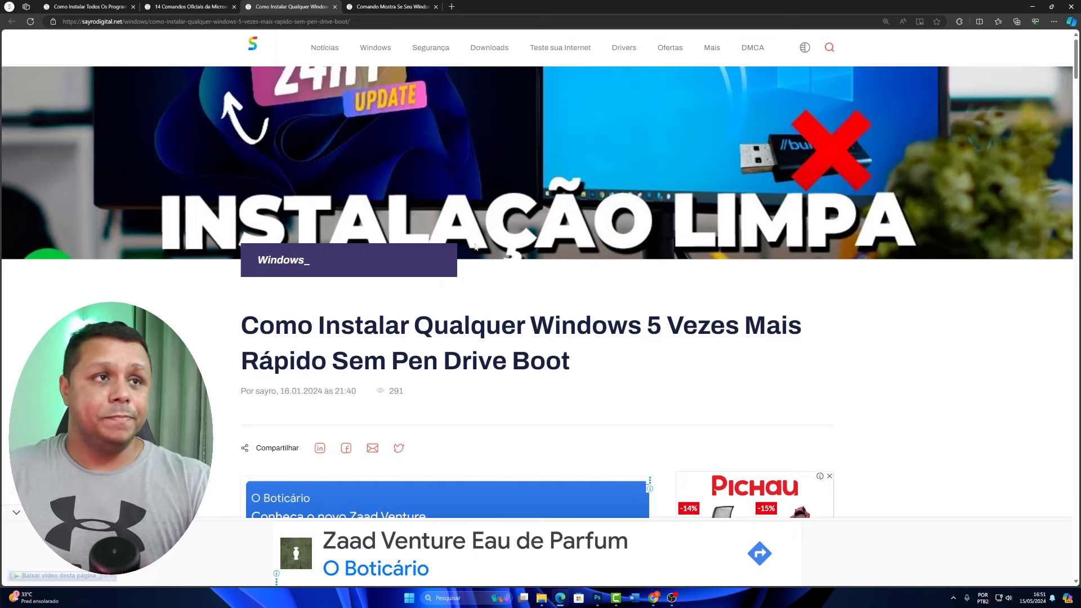
Examine the article on 14 official Microsoft internet commands, highlighting its title and the listed commands from ipconfig /flushdns to netsh int 6to4 reset all
{"action": "left_click", "coordinate": [190, 7]}
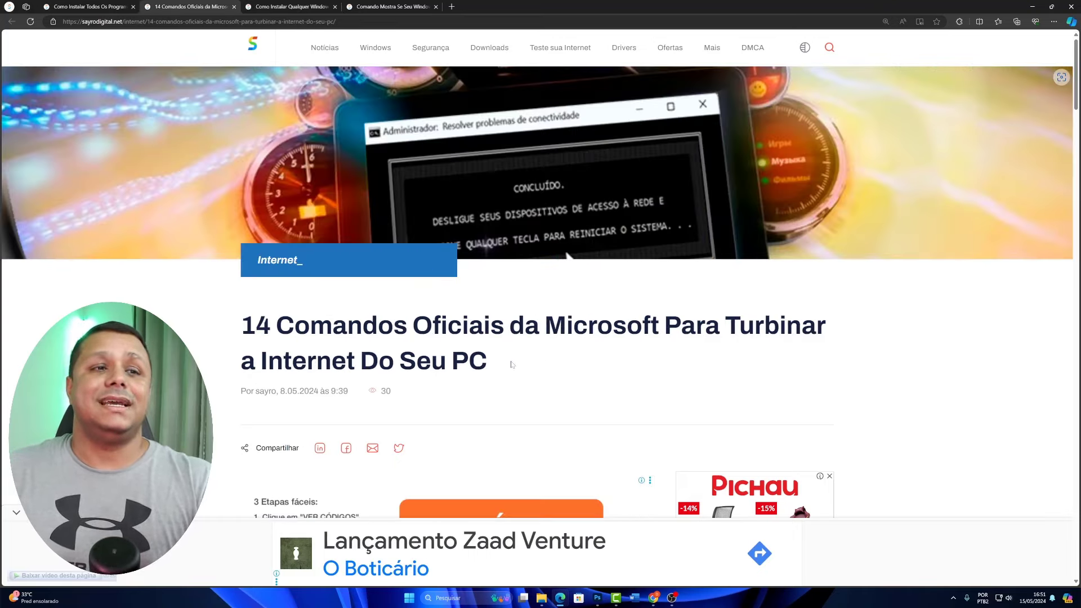
{"action": "left_click_drag", "start_coordinate": [521, 374], "coordinate": [241, 326]}
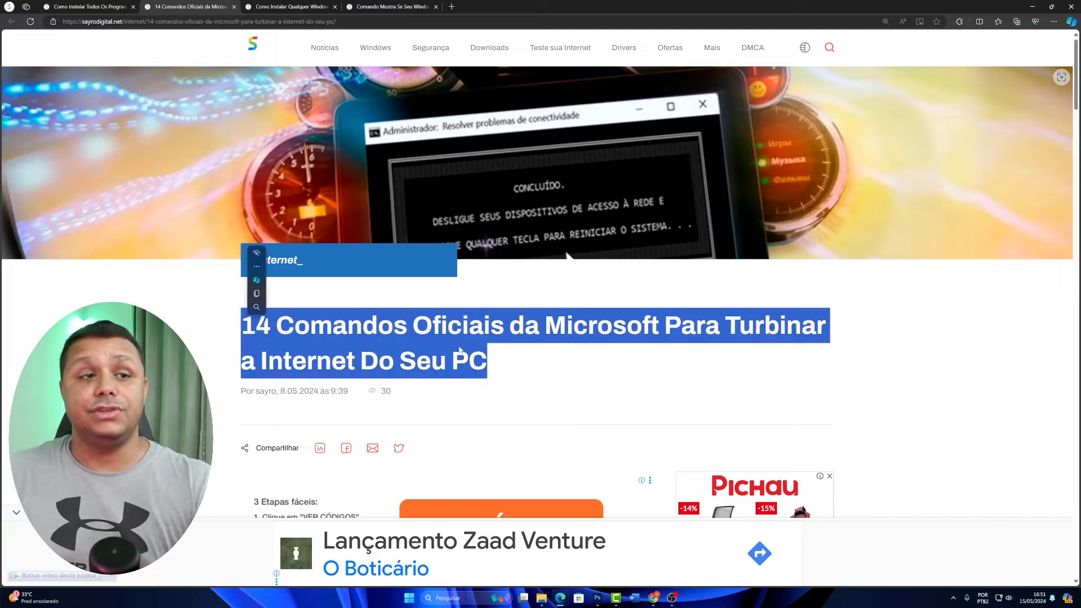
{"action": "scroll", "coordinate": [388, 348], "scroll_direction": "down", "scroll_amount": 15}
{"action": "scroll", "coordinate": [387, 348], "scroll_direction": "down", "scroll_amount": 5}
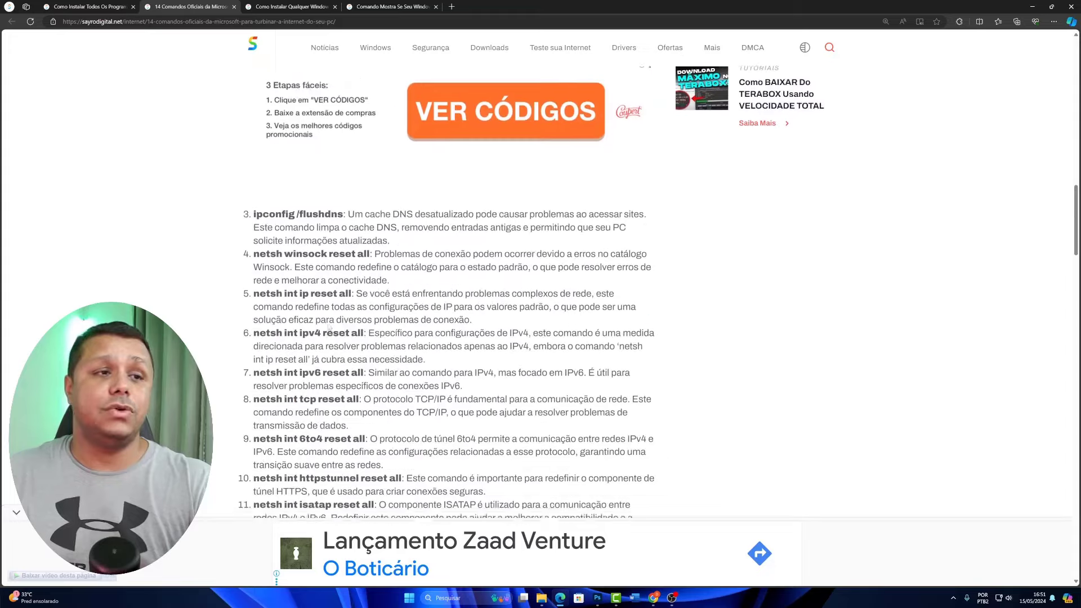
{"action": "left_click_drag", "start_coordinate": [253, 194], "coordinate": [467, 439]}
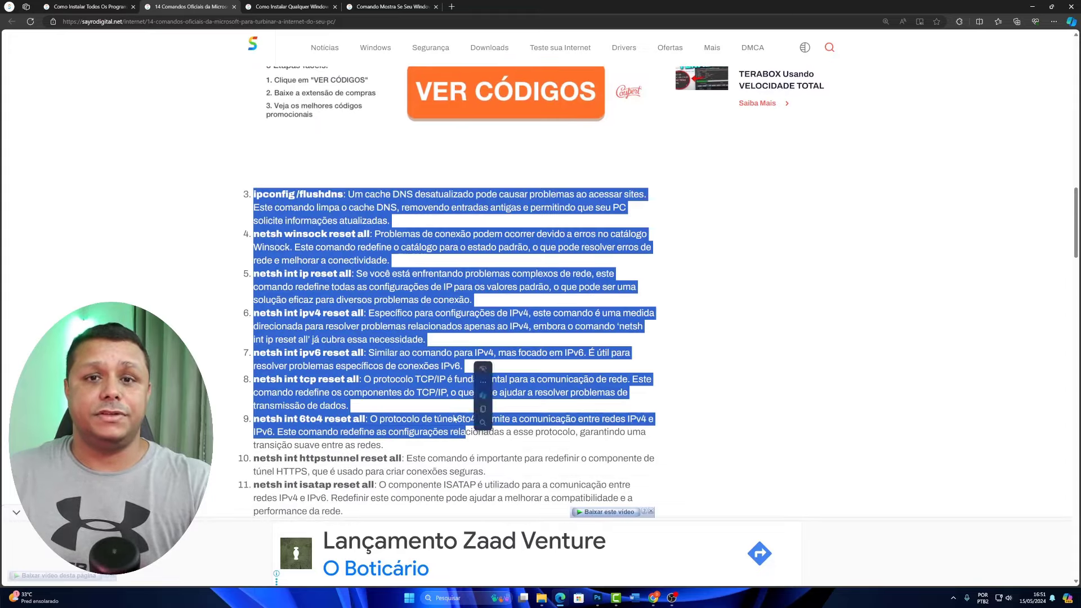
{"action": "scroll", "coordinate": [298, 268], "scroll_direction": "up", "scroll_amount": 20}
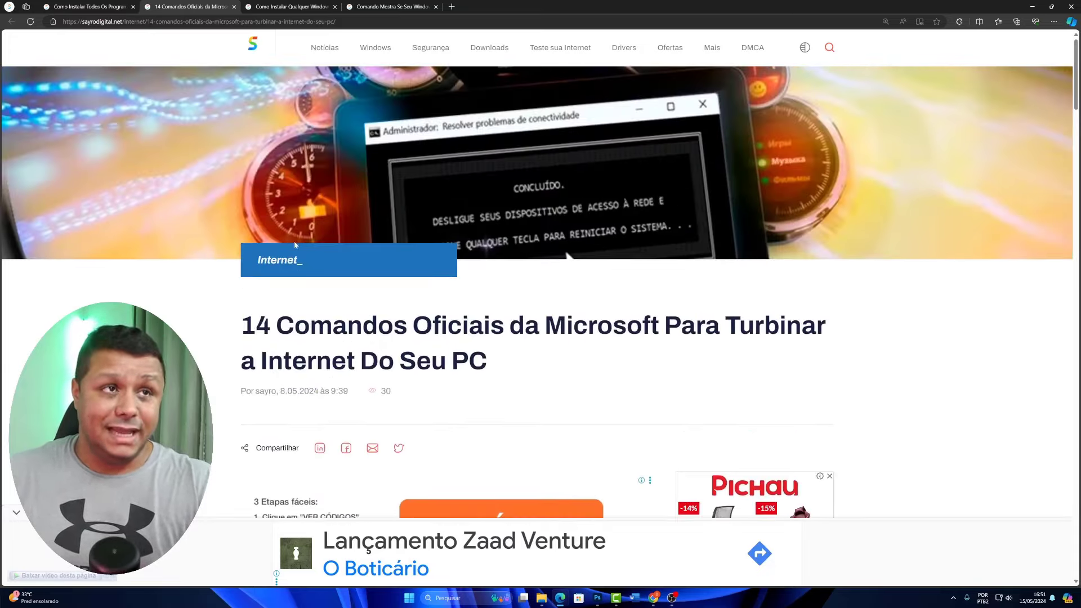
Highlight the title of the article on installing Windows without a boot pen drive and view the Windows wear command article
{"action": "key", "text": "ctrl+Tab"}
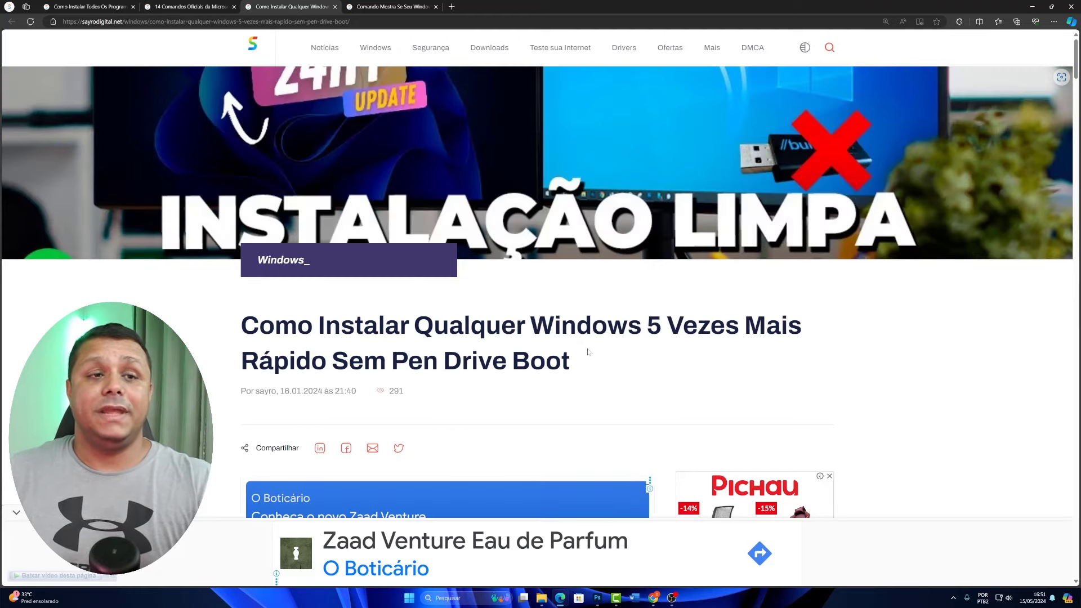
{"action": "left_click_drag", "start_coordinate": [589, 364], "coordinate": [242, 325]}
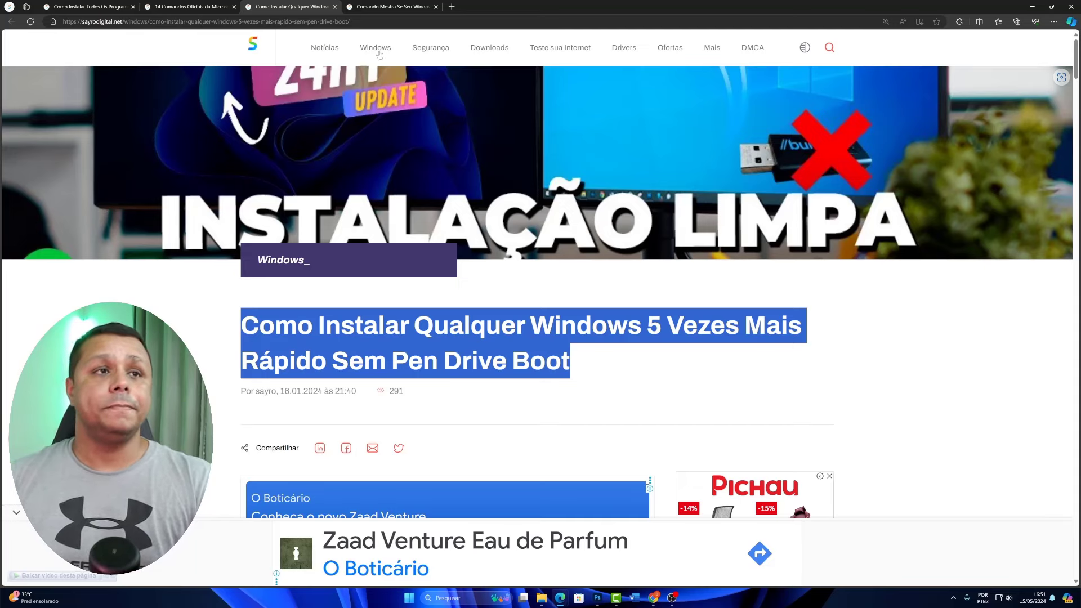
{"action": "left_click", "coordinate": [388, 7]}
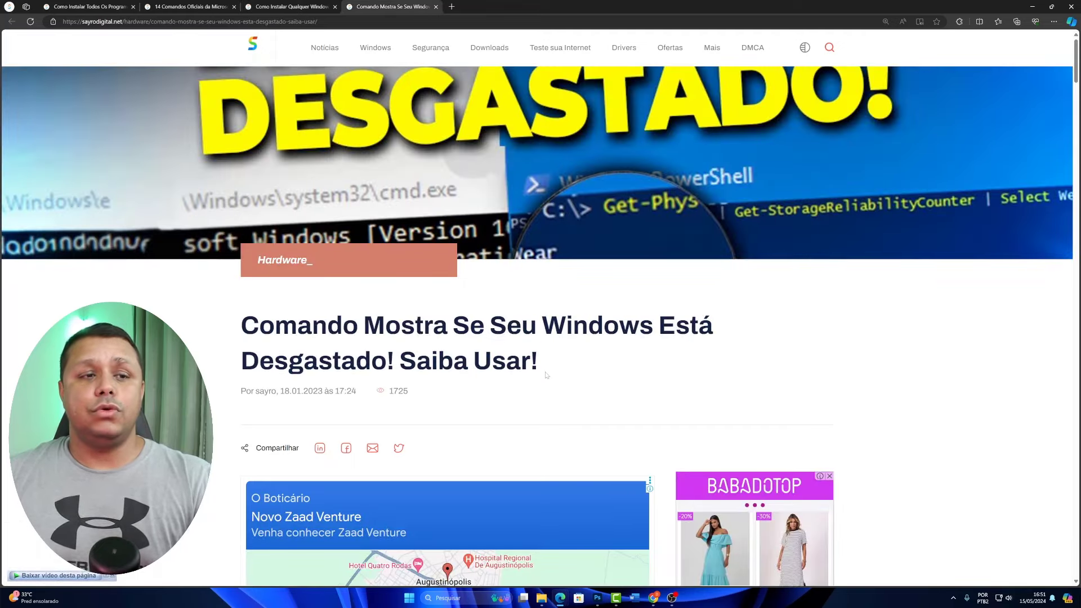
Highlight the titles of the Windows wear and install-all-programs articles, and read the latter's Script and Personalizando o script sections
{"action": "left_click_drag", "start_coordinate": [545, 375], "coordinate": [236, 318]}
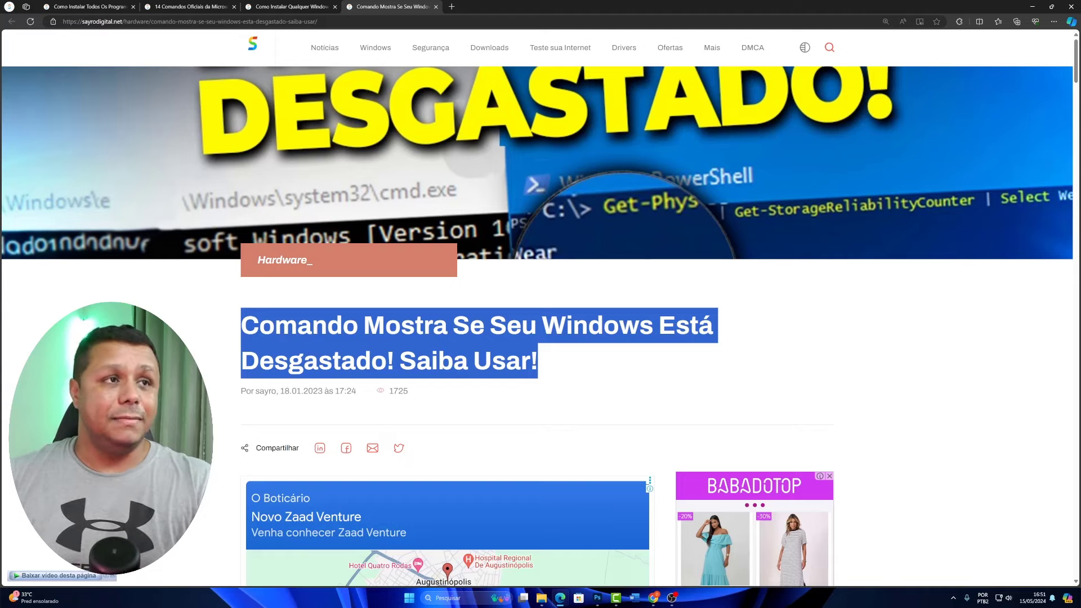
{"action": "left_click", "coordinate": [113, 12]}
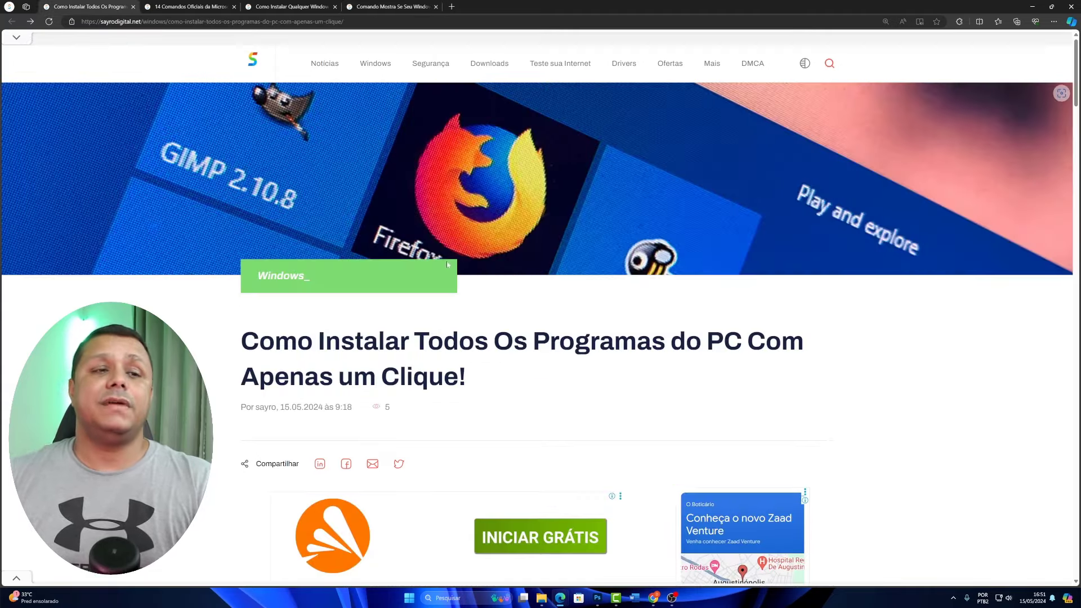
{"action": "scroll", "coordinate": [490, 307], "scroll_direction": "down", "scroll_amount": 2}
{"action": "left_click_drag", "start_coordinate": [491, 306], "coordinate": [232, 260]}
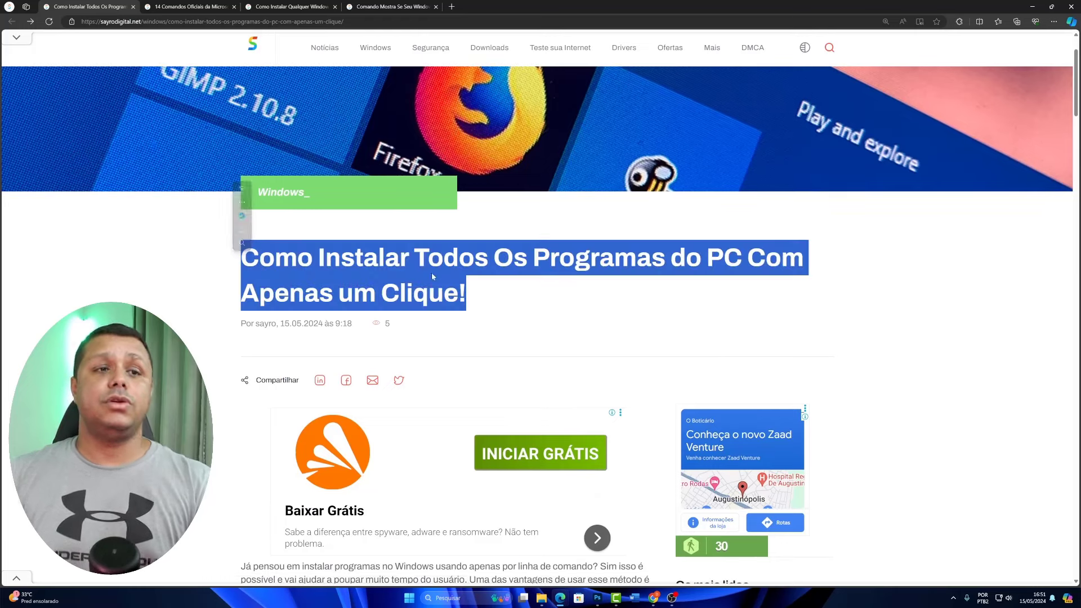
{"action": "scroll", "coordinate": [534, 292], "scroll_direction": "down", "scroll_amount": 15}
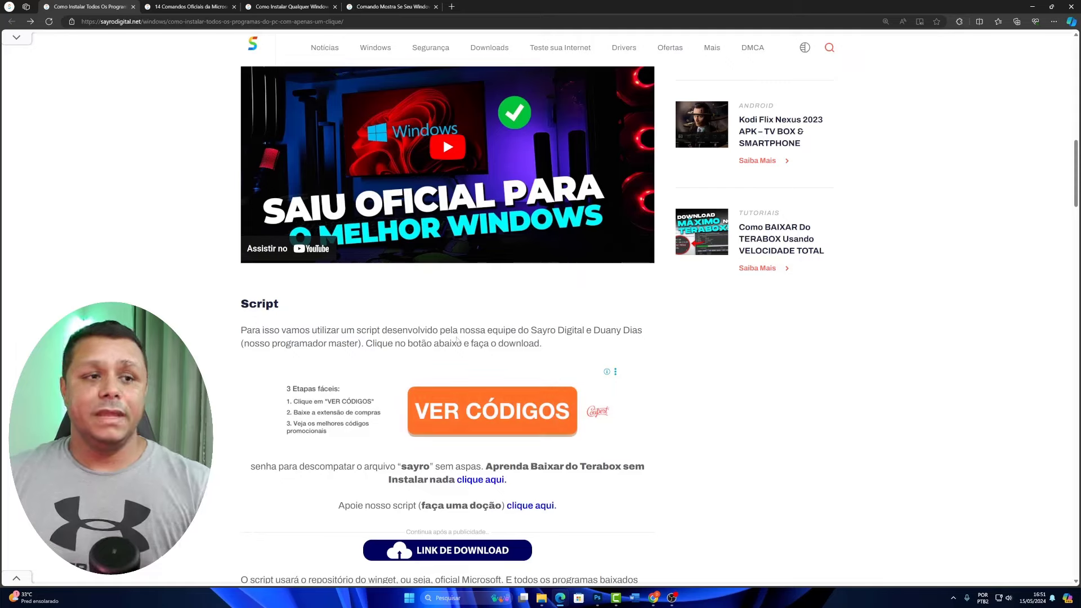
{"action": "scroll", "coordinate": [457, 342], "scroll_direction": "down", "scroll_amount": 8}
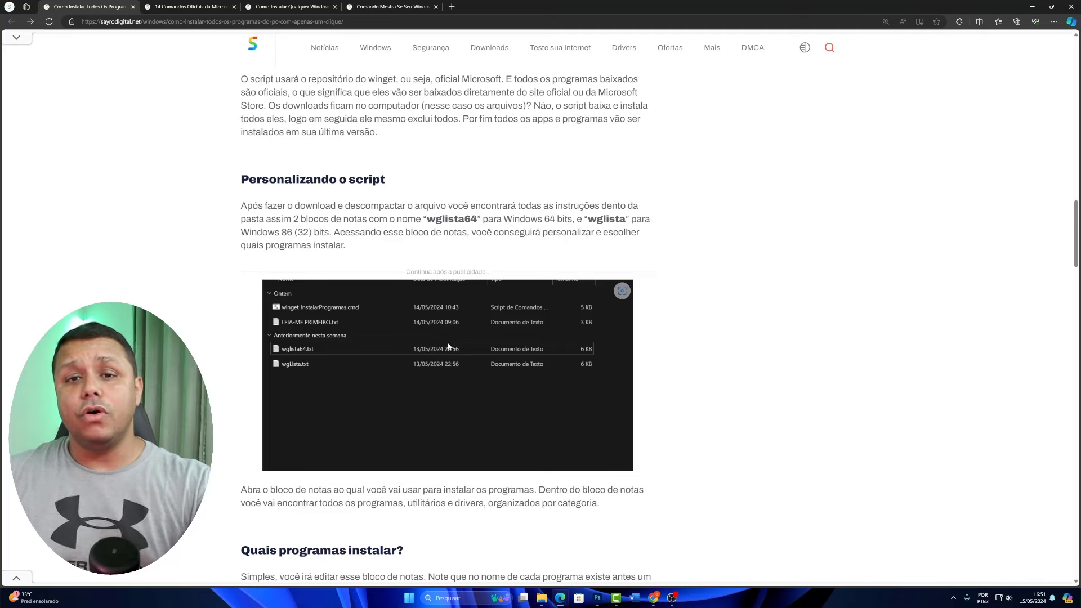
{"action": "scroll", "coordinate": [443, 339], "scroll_direction": "up", "scroll_amount": 1}
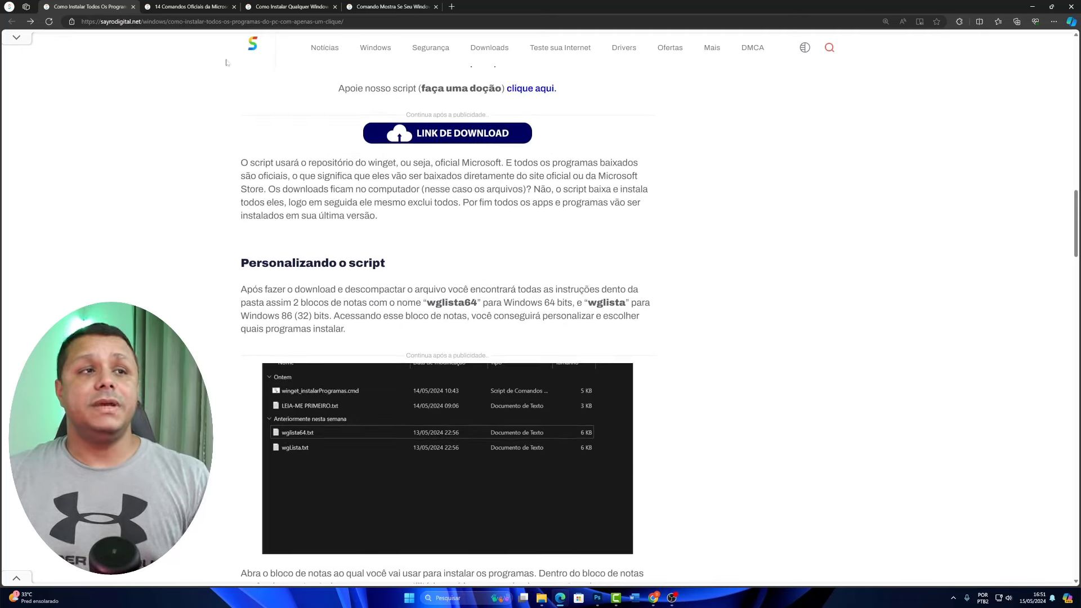
Read the Windows wear article through to the Get-PhysicalDisk command, and view its linked Microsoft article on SSD endurance in a separate tab
{"action": "left_click", "coordinate": [176, 7]}
{"action": "left_click", "coordinate": [281, 7]}
{"action": "left_click", "coordinate": [364, 8]}
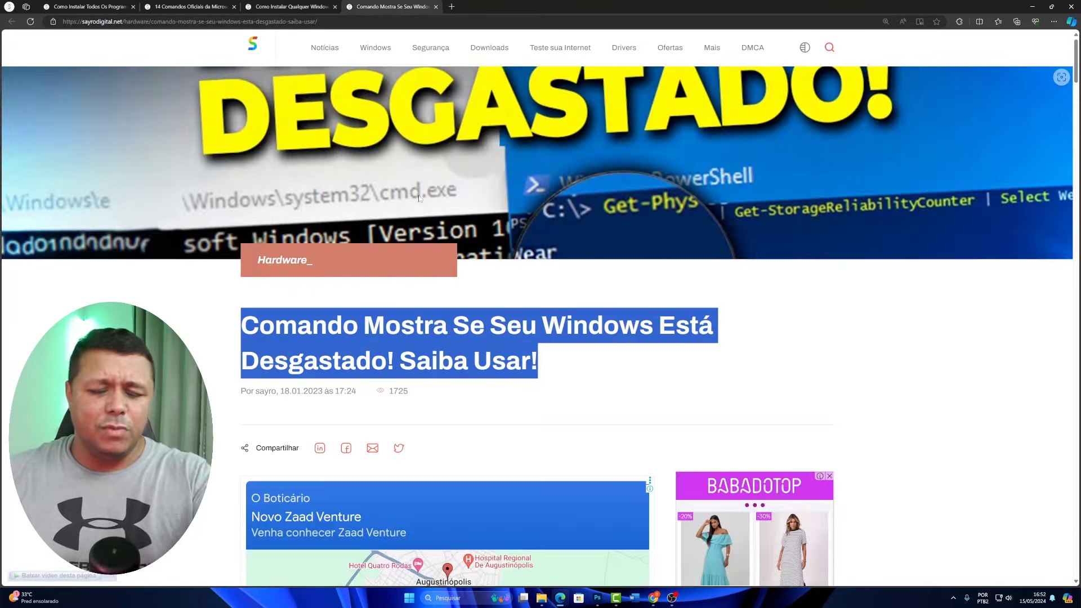
{"action": "left_click", "coordinate": [452, 211]}
{"action": "scroll", "coordinate": [548, 372], "scroll_direction": "down", "scroll_amount": 10}
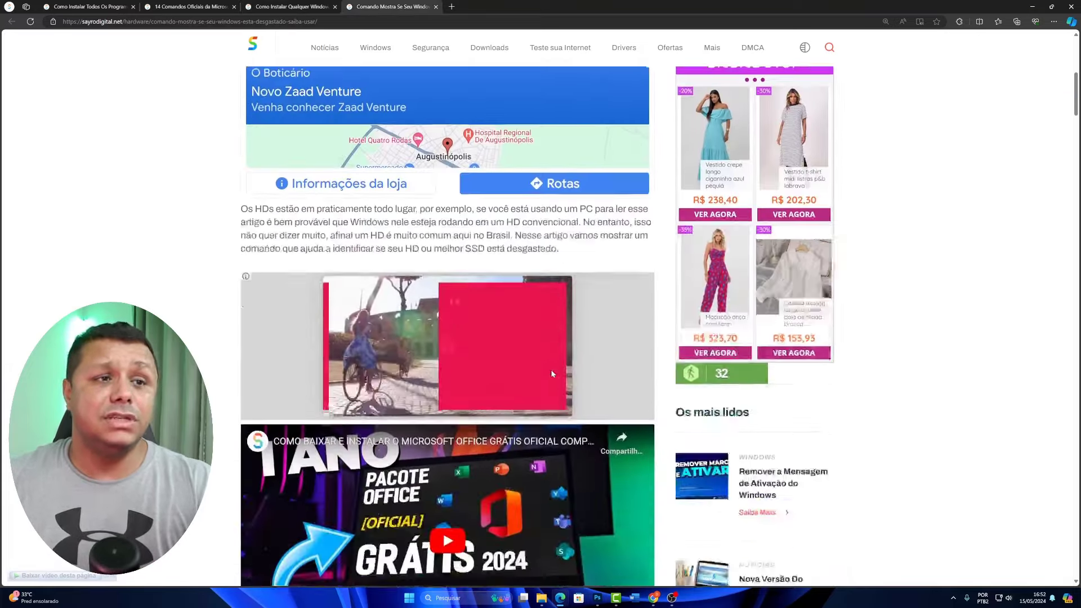
{"action": "scroll", "coordinate": [549, 372], "scroll_direction": "down", "scroll_amount": 2}
{"action": "scroll", "coordinate": [549, 372], "scroll_direction": "up", "scroll_amount": 3}
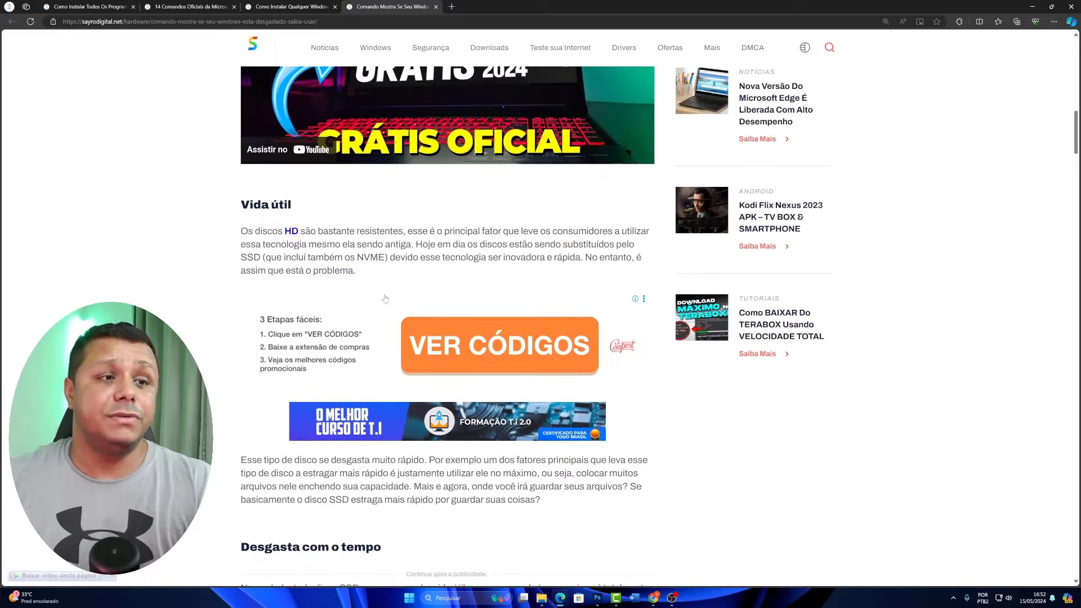
{"action": "scroll", "coordinate": [549, 373], "scroll_direction": "down", "scroll_amount": 5}
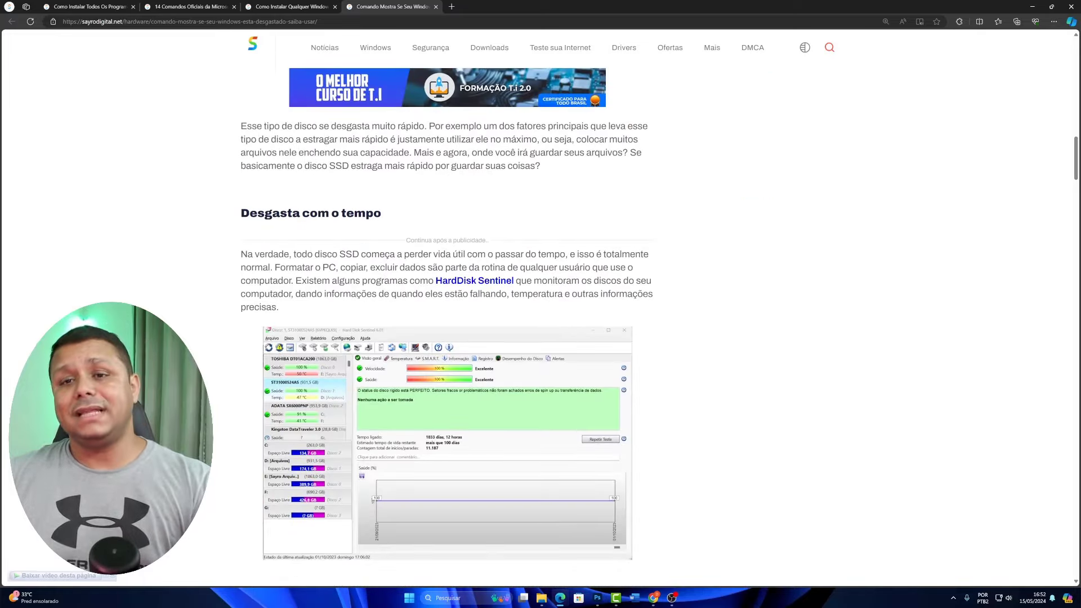
{"action": "scroll", "coordinate": [447, 327], "scroll_direction": "down", "scroll_amount": 5}
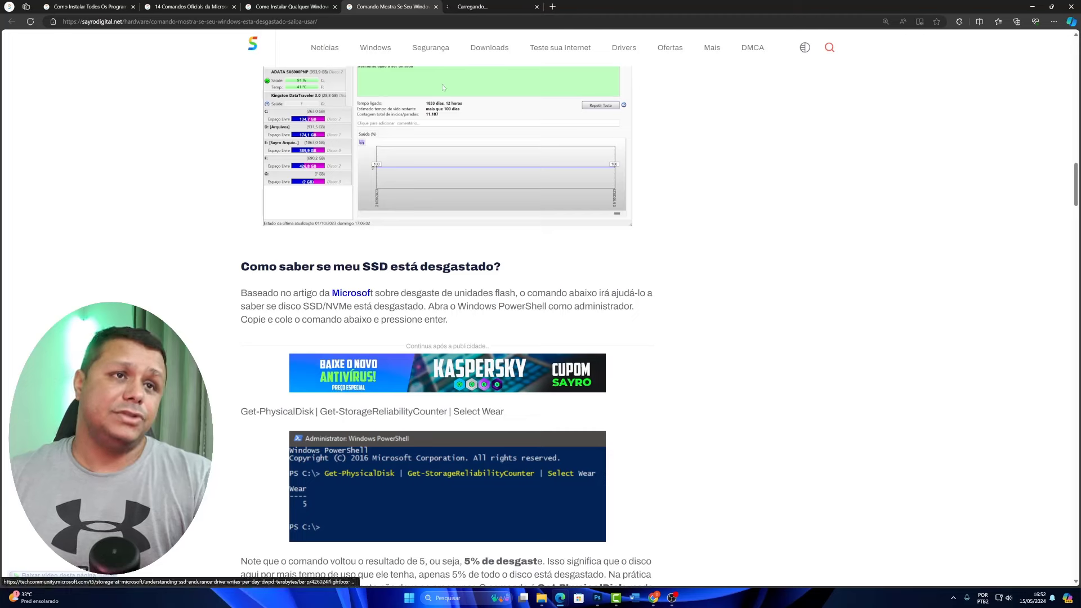
{"action": "middle_click", "coordinate": [363, 293]}
{"action": "left_click", "coordinate": [469, 11]}
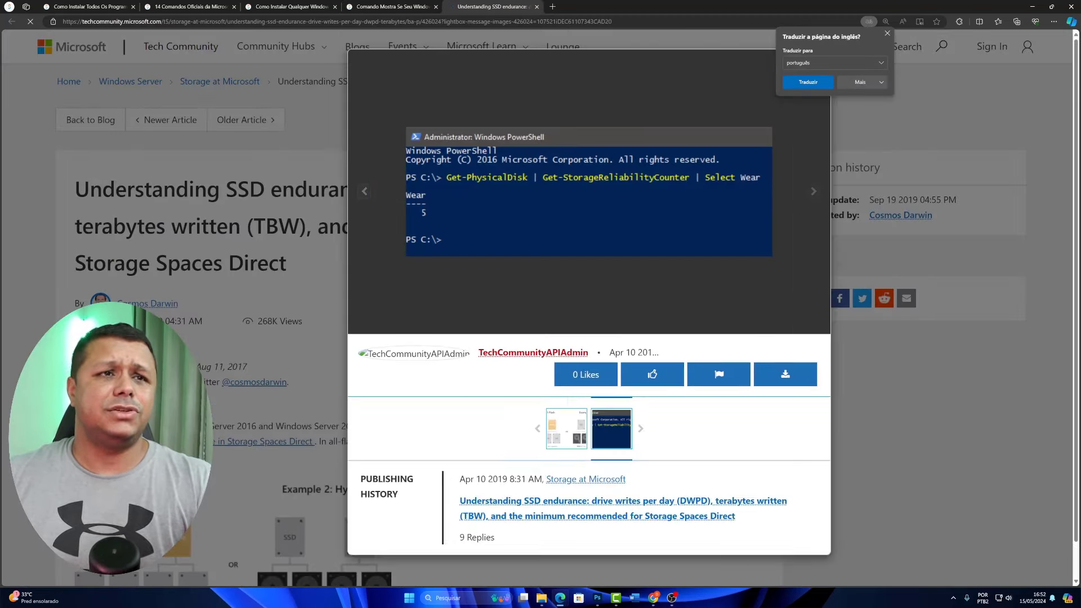
Return to the install-all-programs article and highlight the archive password and the note about downloading from Terabox without installing anything
{"action": "left_click", "coordinate": [112, 10]}
{"action": "scroll", "coordinate": [566, 203], "scroll_direction": "up", "scroll_amount": 2}
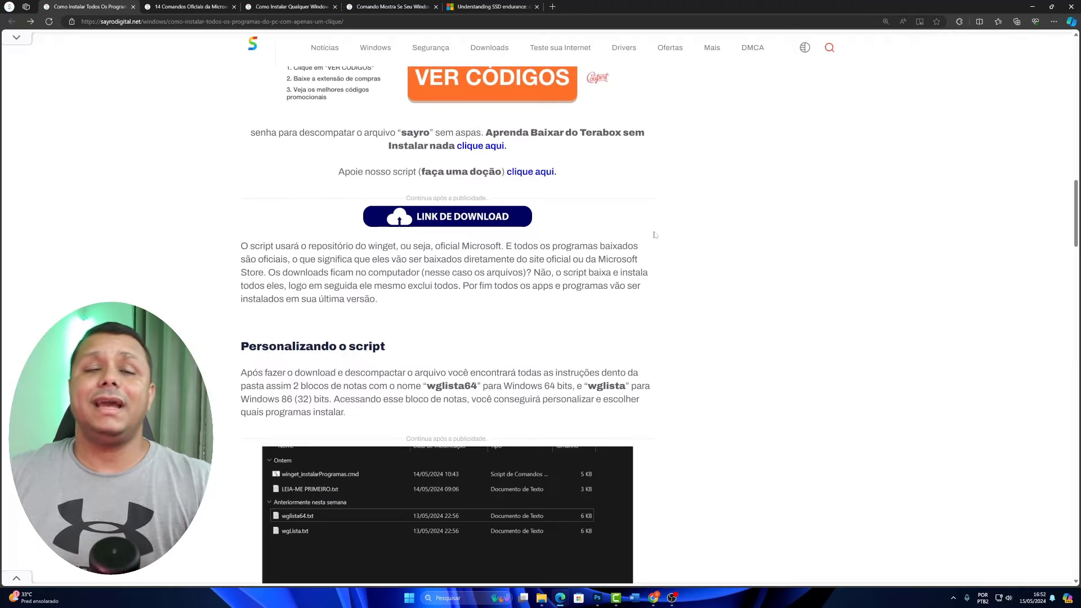
{"action": "left_click_drag", "start_coordinate": [407, 134], "coordinate": [440, 131]}
{"action": "left_click", "coordinate": [580, 155]}
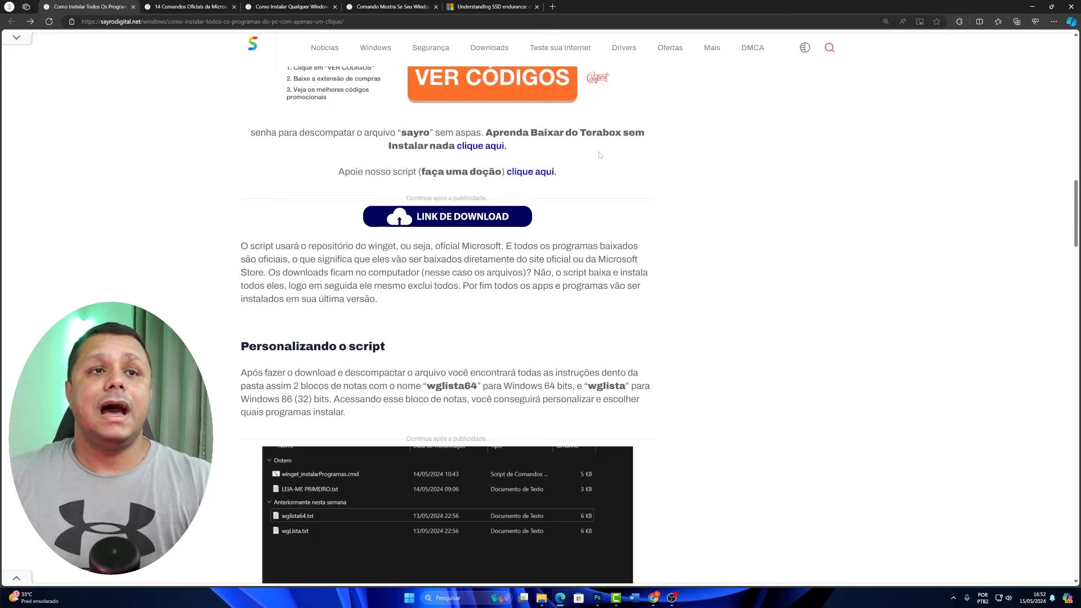
{"action": "scroll", "coordinate": [585, 153], "scroll_direction": "up", "scroll_amount": 2}
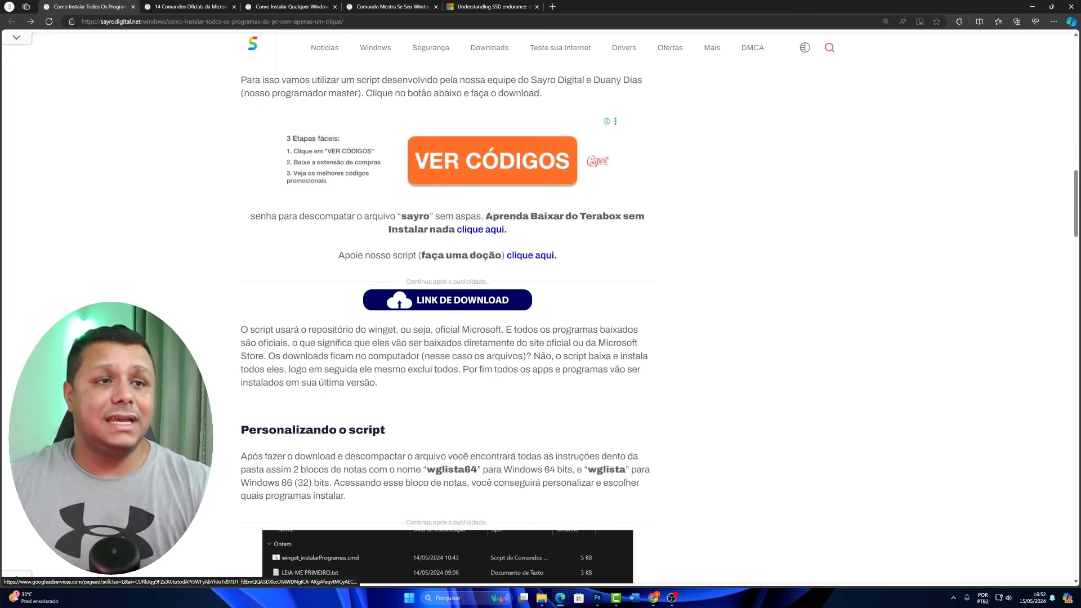
{"action": "left_click_drag", "start_coordinate": [486, 216], "coordinate": [519, 227]}
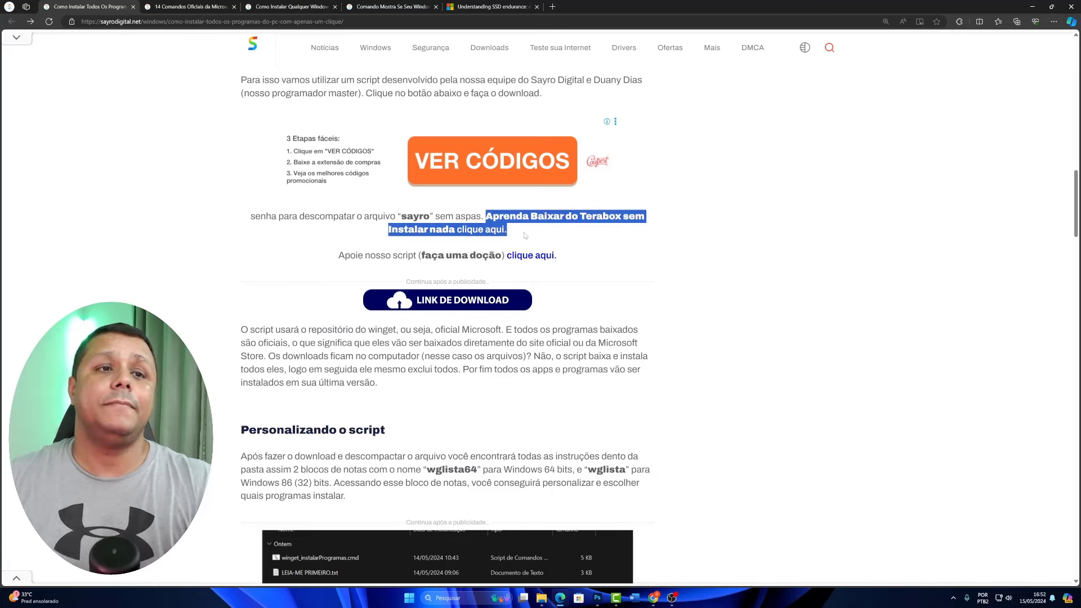
{"action": "left_click", "coordinate": [727, 290]}
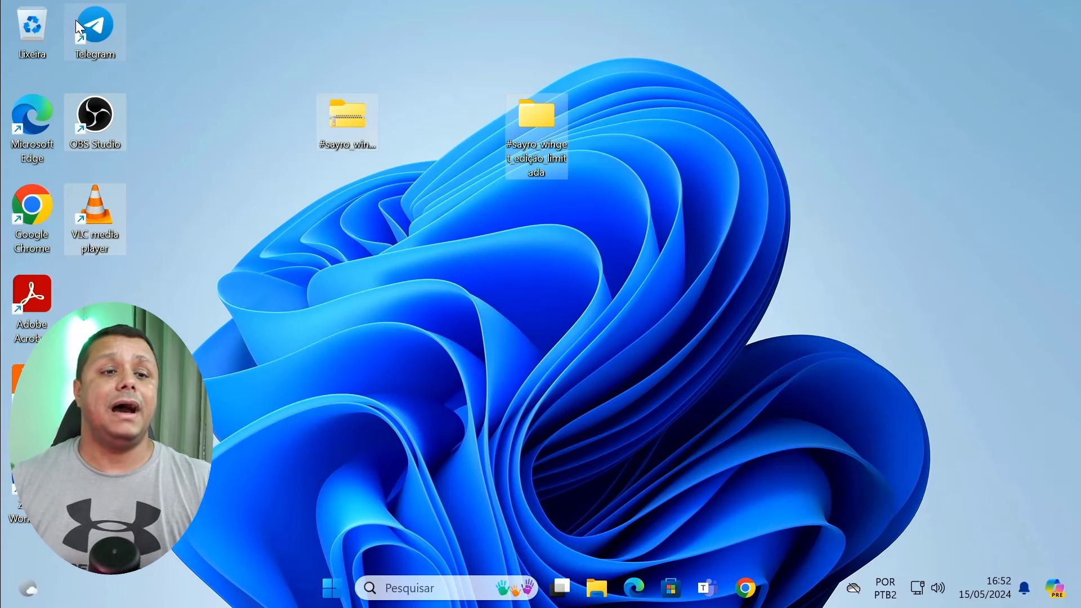
Switch to Chrome, highlight the address of the rounk-ctrl/TranslucentSM GitHub repository, and open its latest release, 0.6.9
{"action": "left_click", "coordinate": [745, 588]}
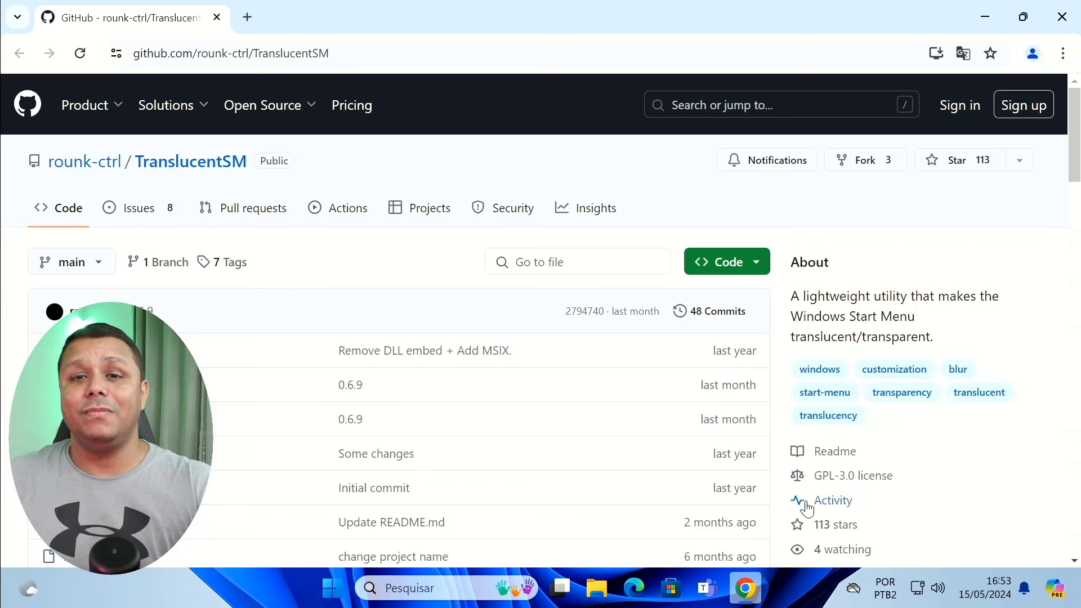
{"action": "left_click", "coordinate": [825, 588]}
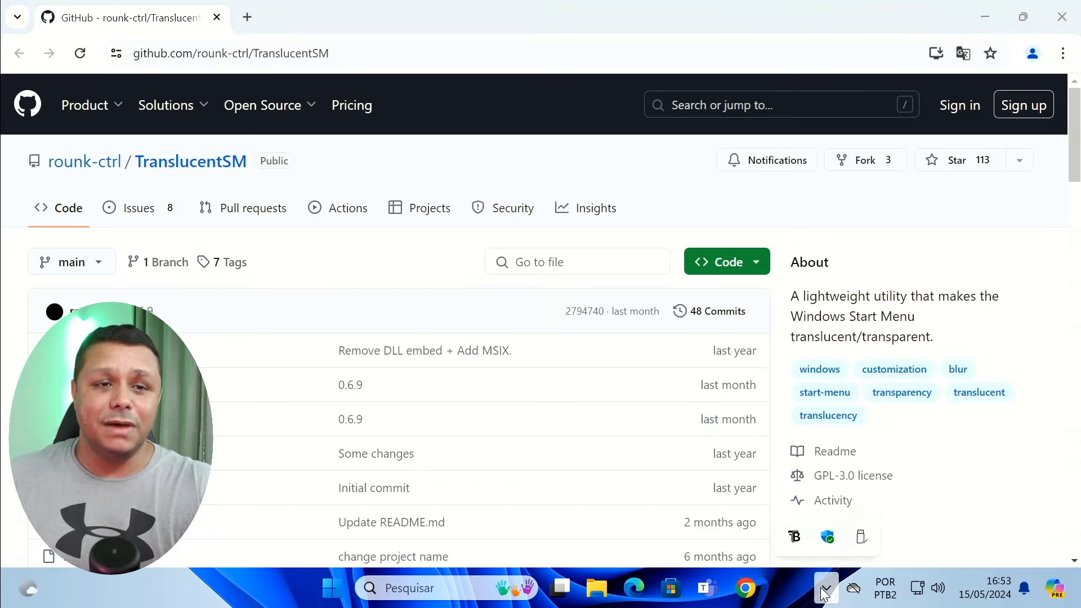
{"action": "left_click", "coordinate": [983, 463]}
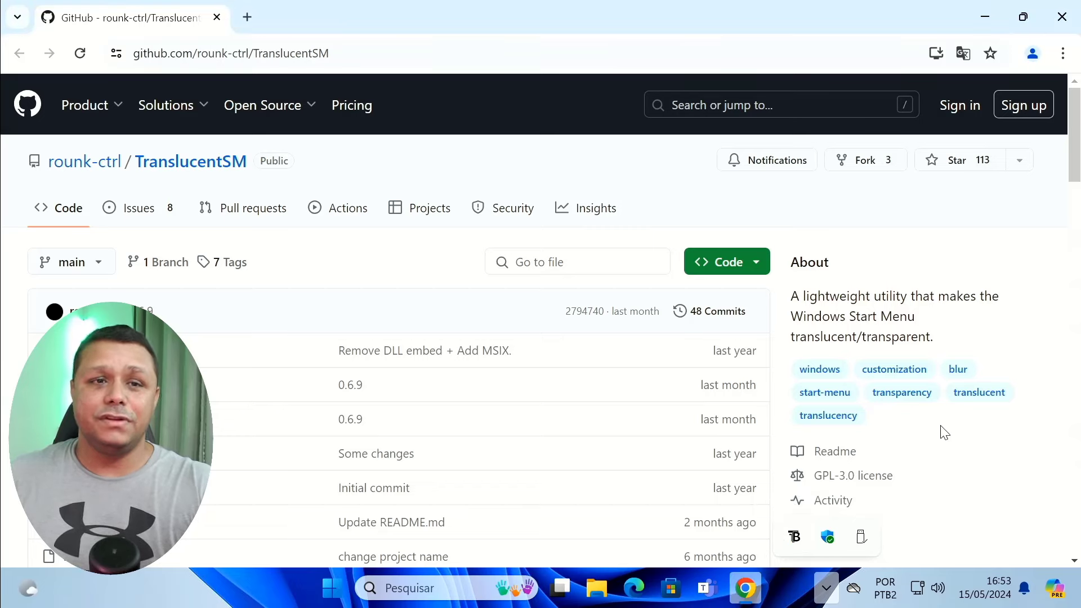
{"action": "left_click_drag", "start_coordinate": [352, 52], "coordinate": [113, 54]}
{"action": "scroll", "coordinate": [667, 263], "scroll_direction": "down", "scroll_amount": 5}
{"action": "scroll", "coordinate": [667, 263], "scroll_direction": "down", "scroll_amount": 3}
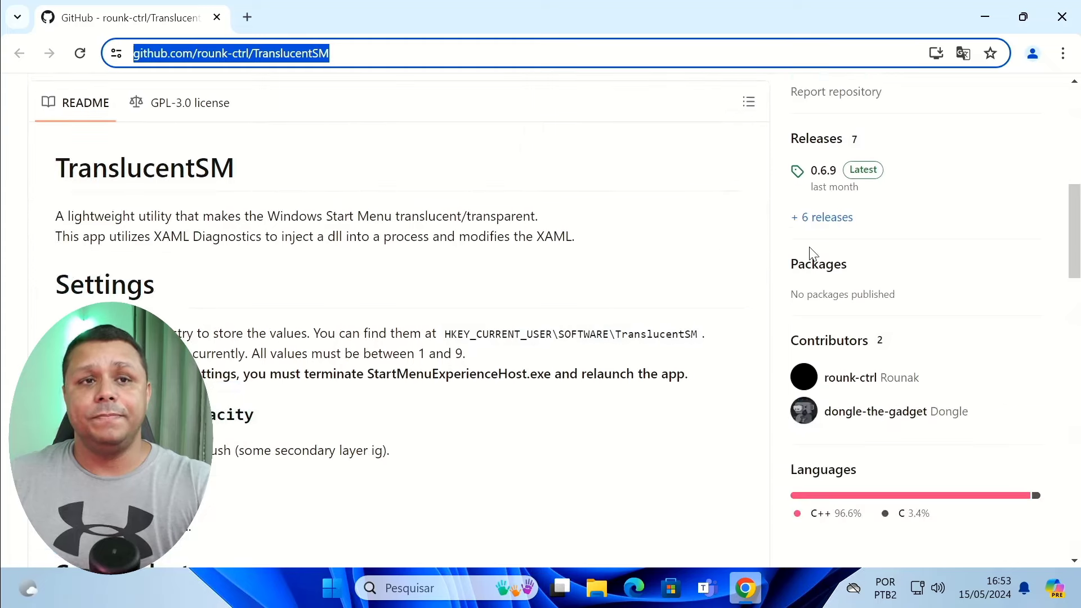
{"action": "left_click", "coordinate": [869, 169]}
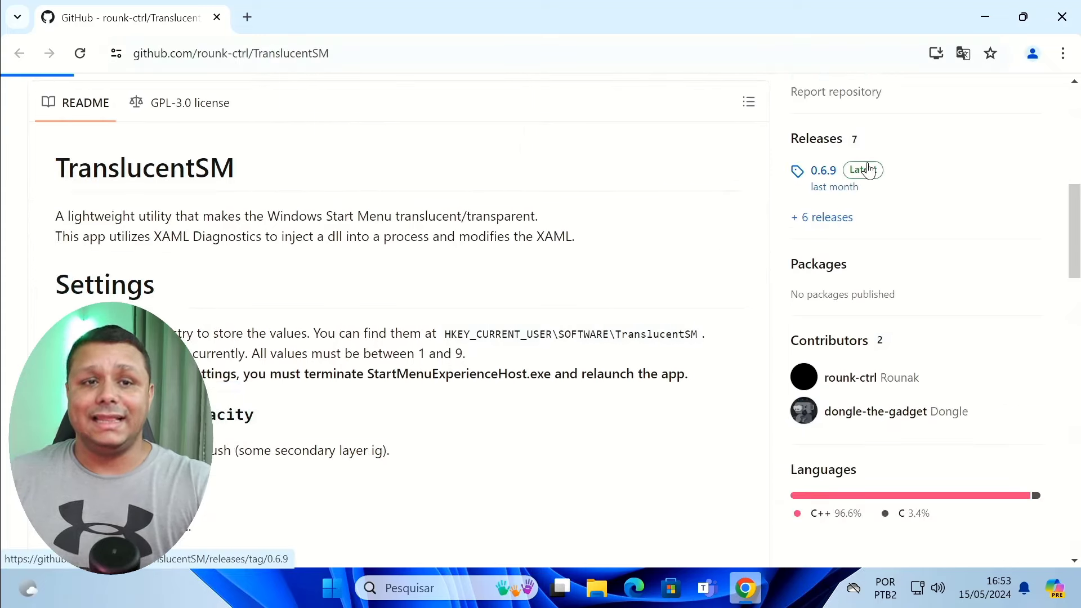
Download start.zip from the release assets and extract it into a start folder inside Downloads
{"action": "scroll", "coordinate": [562, 251], "scroll_direction": "down", "scroll_amount": 4}
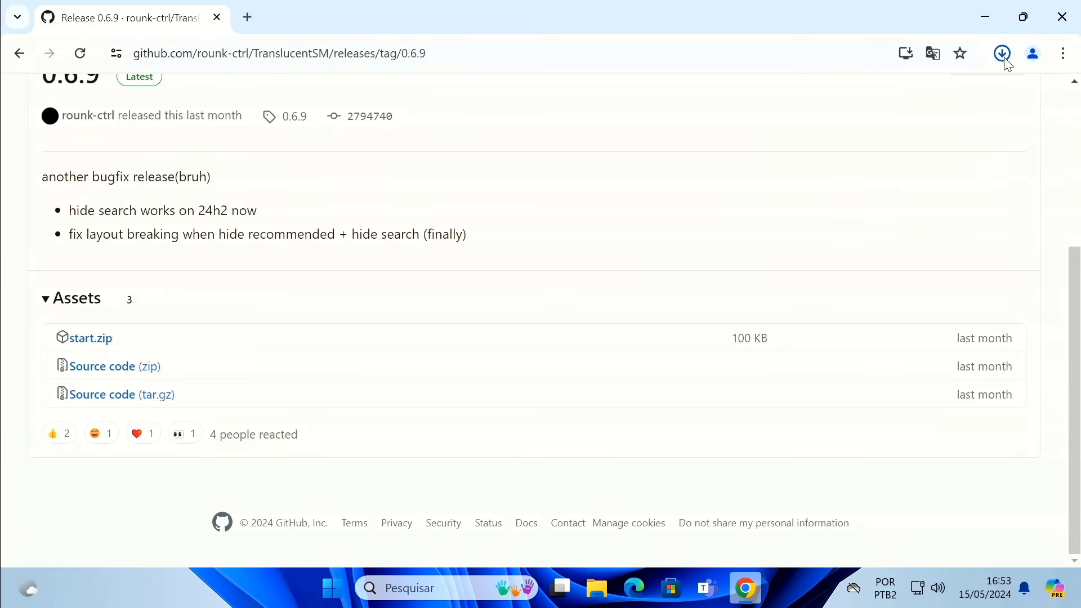
{"action": "left_click", "coordinate": [1003, 57]}
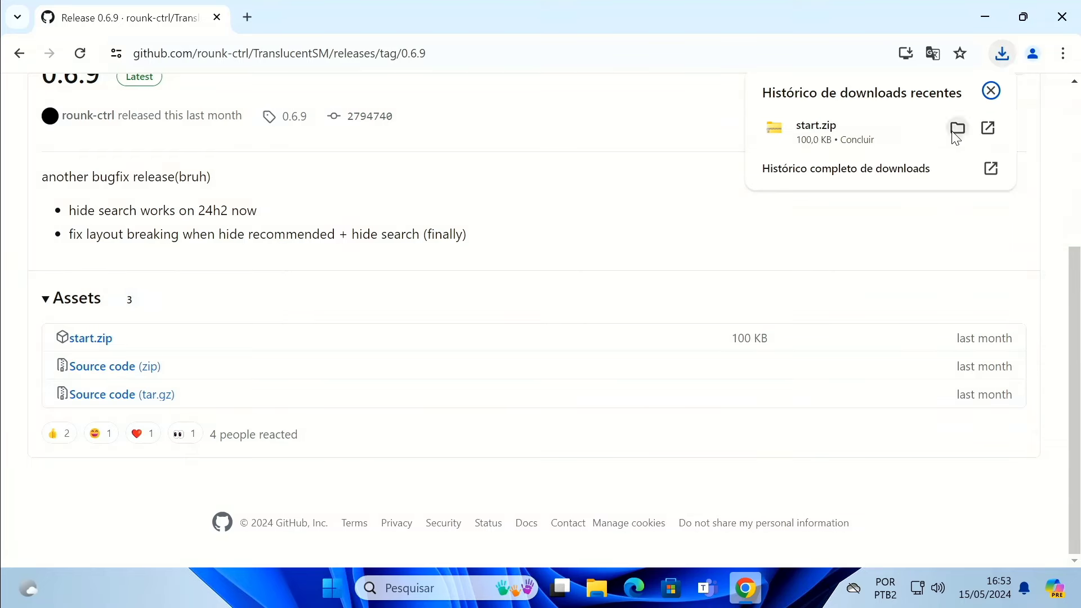
{"action": "left_click", "coordinate": [957, 135]}
{"action": "right_click", "coordinate": [393, 230]}
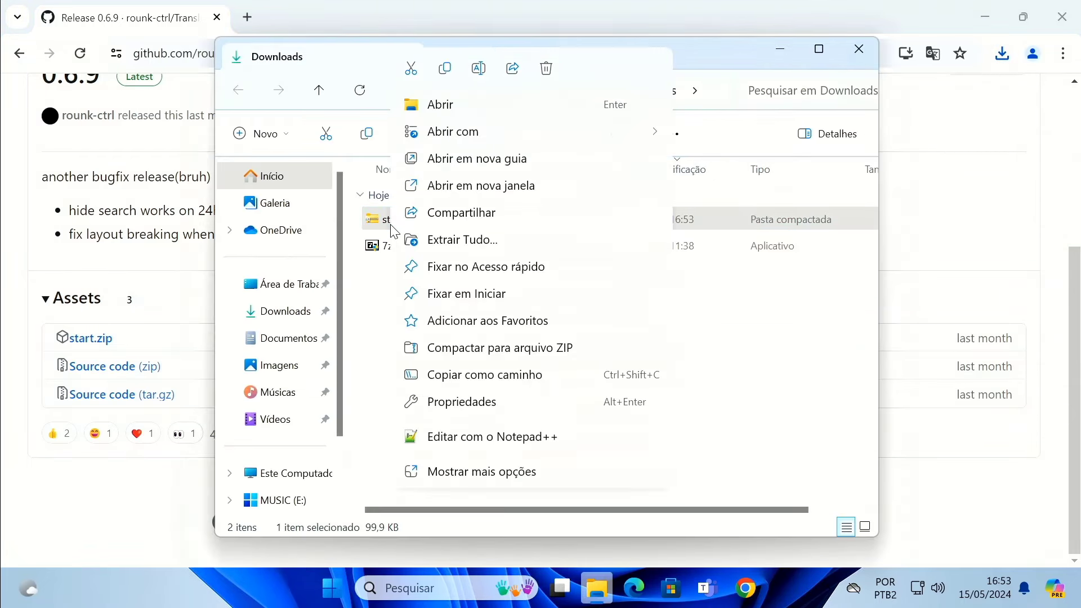
{"action": "left_click", "coordinate": [452, 241]}
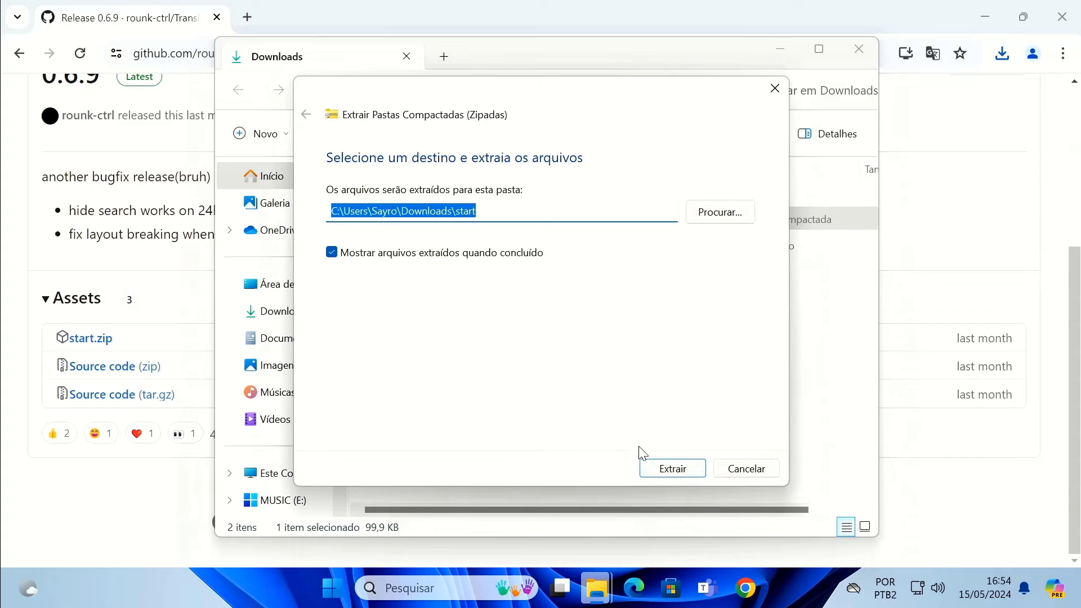
{"action": "left_click", "coordinate": [657, 471]}
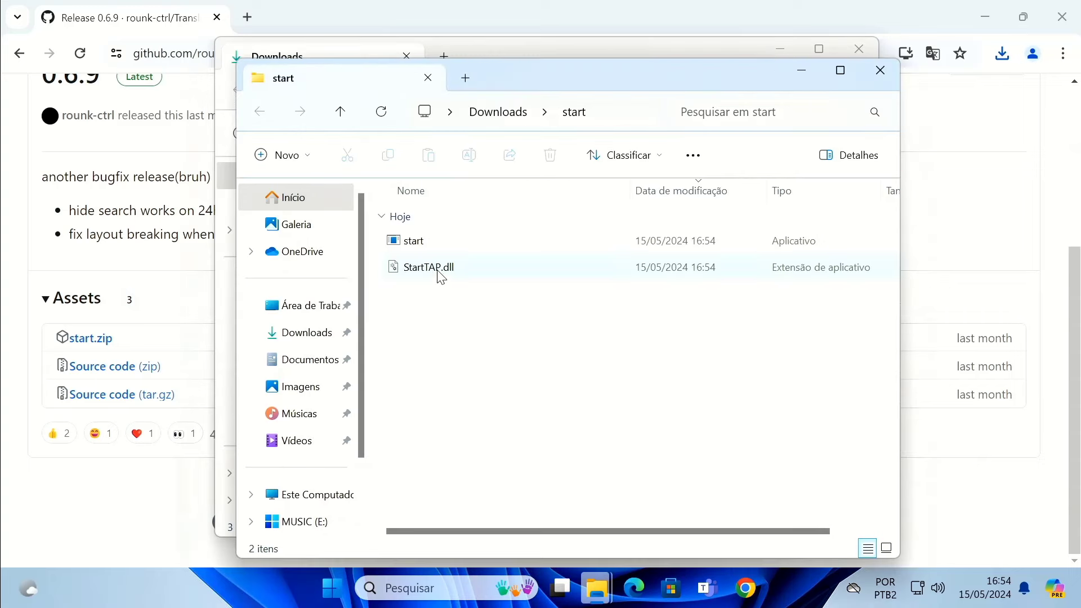
View the current Start menu, and run the extracted start application despite the SmartScreen warning
{"action": "left_click", "coordinate": [333, 588]}
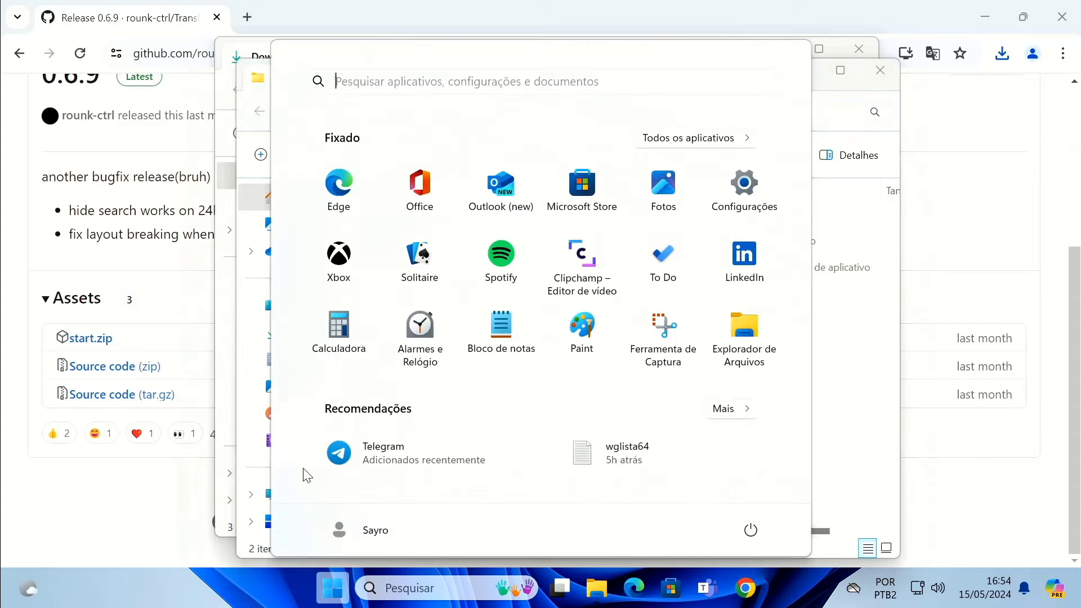
{"action": "left_click", "coordinate": [850, 409]}
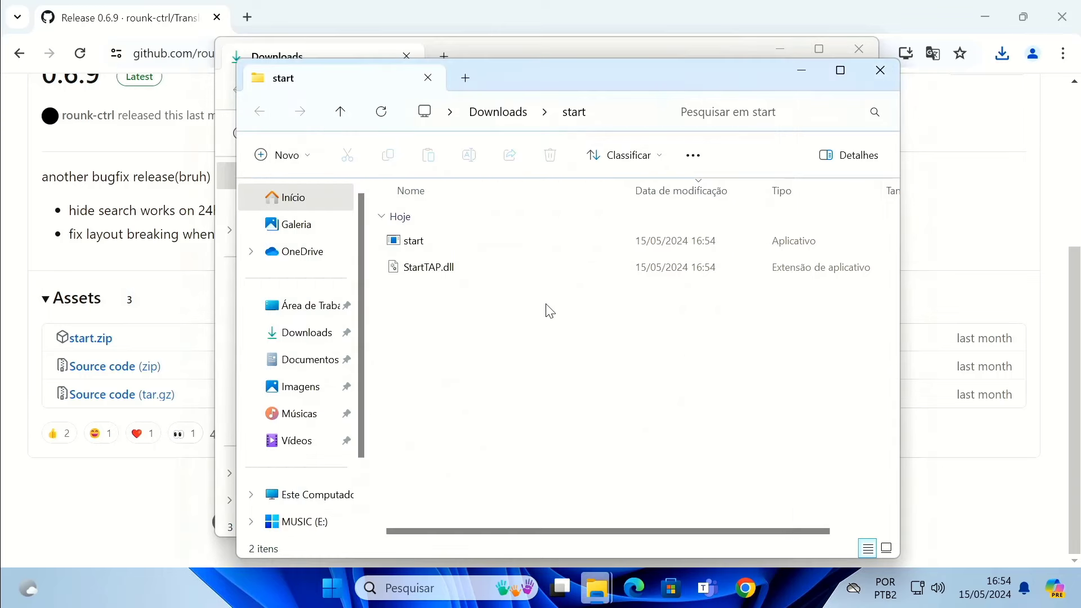
{"action": "double_click", "coordinate": [413, 242]}
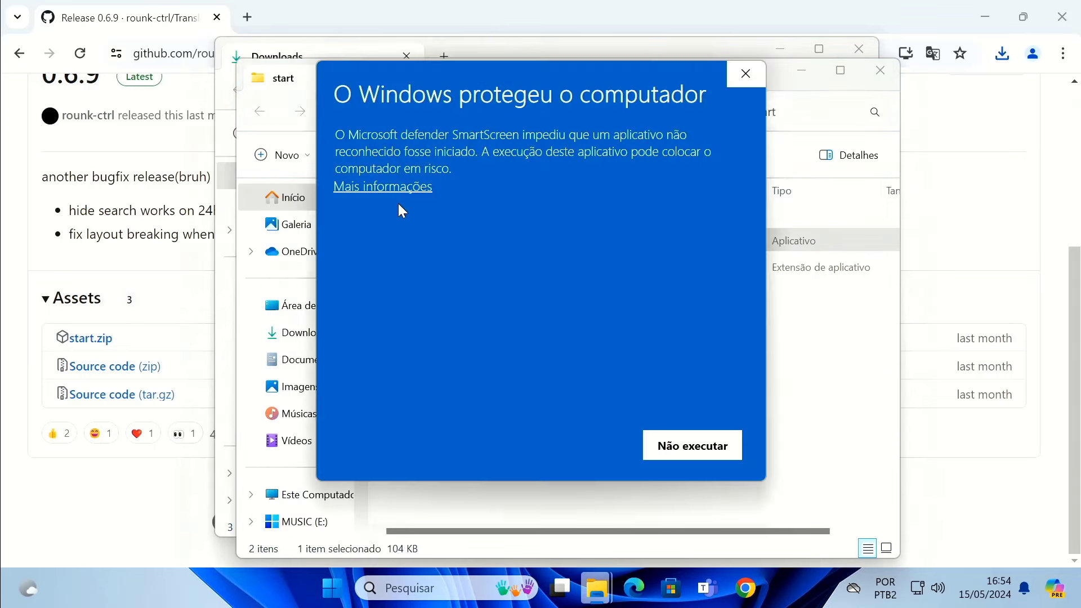
{"action": "left_click", "coordinate": [398, 186]}
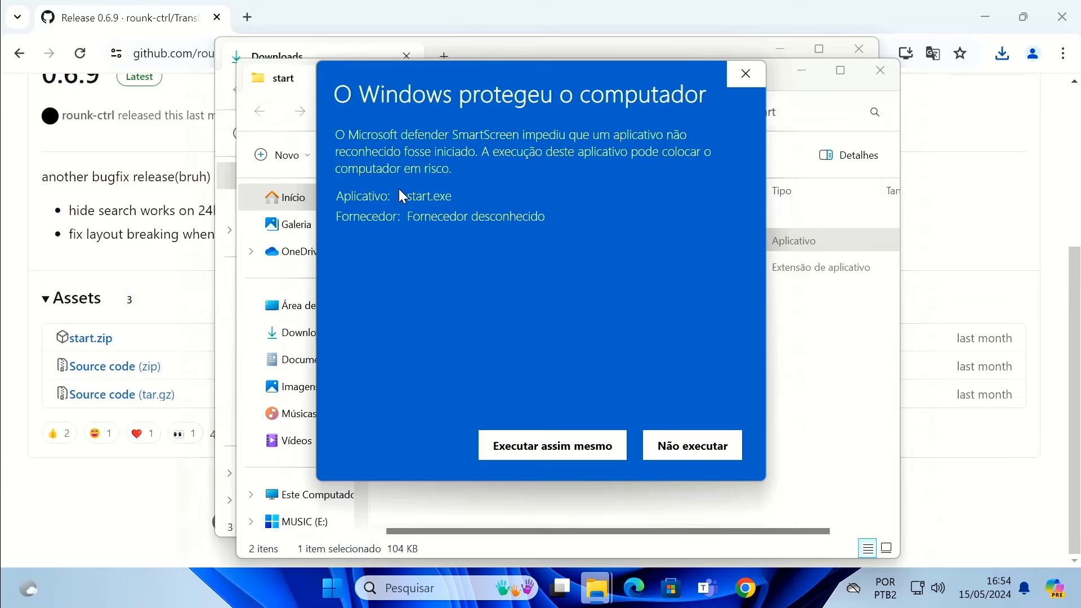
{"action": "left_click", "coordinate": [536, 448]}
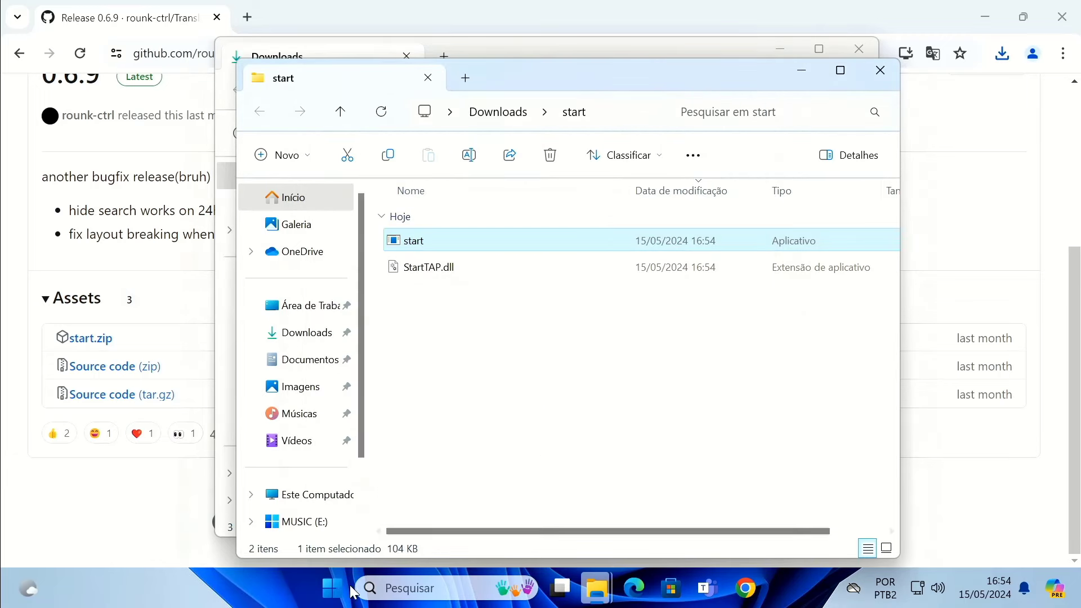
Check the Start menu for the TranslucentSM settings option, and close the start and Downloads folder windows
{"action": "left_click", "coordinate": [332, 588]}
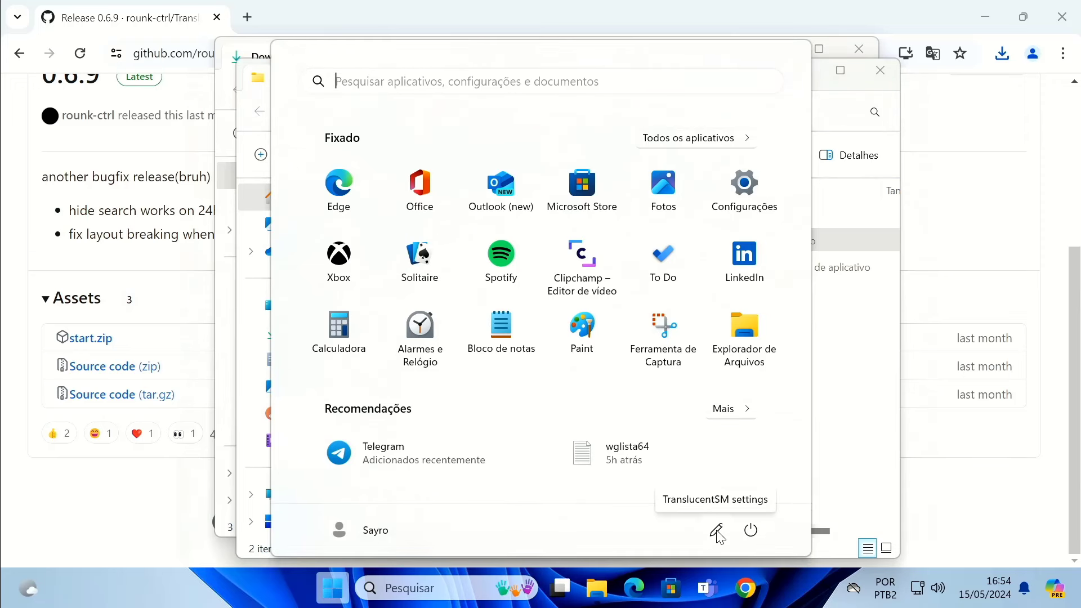
{"action": "left_click", "coordinate": [880, 70]}
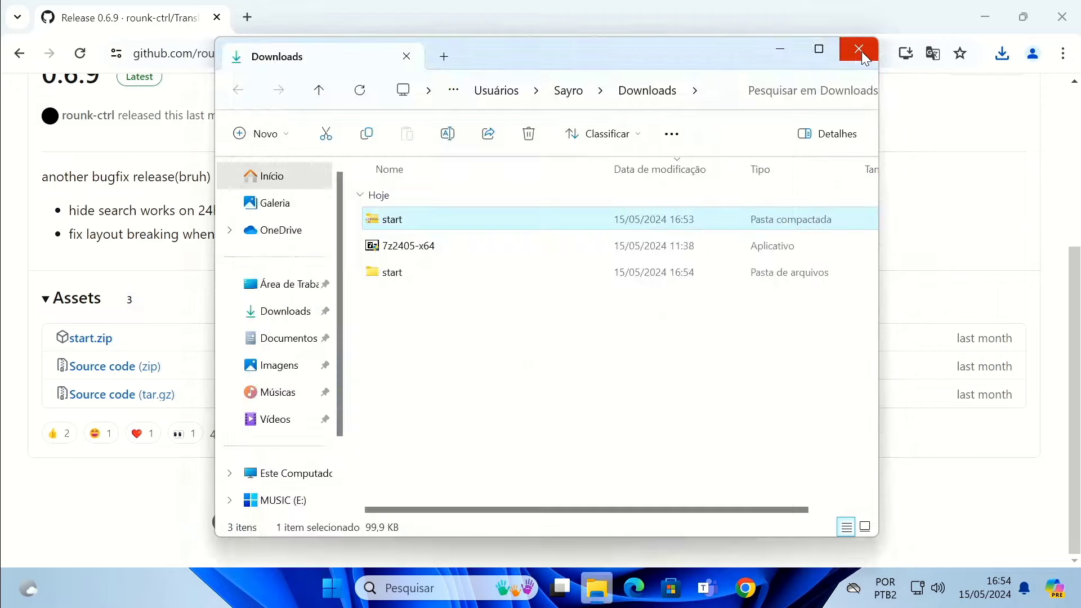
{"action": "left_click", "coordinate": [861, 52]}
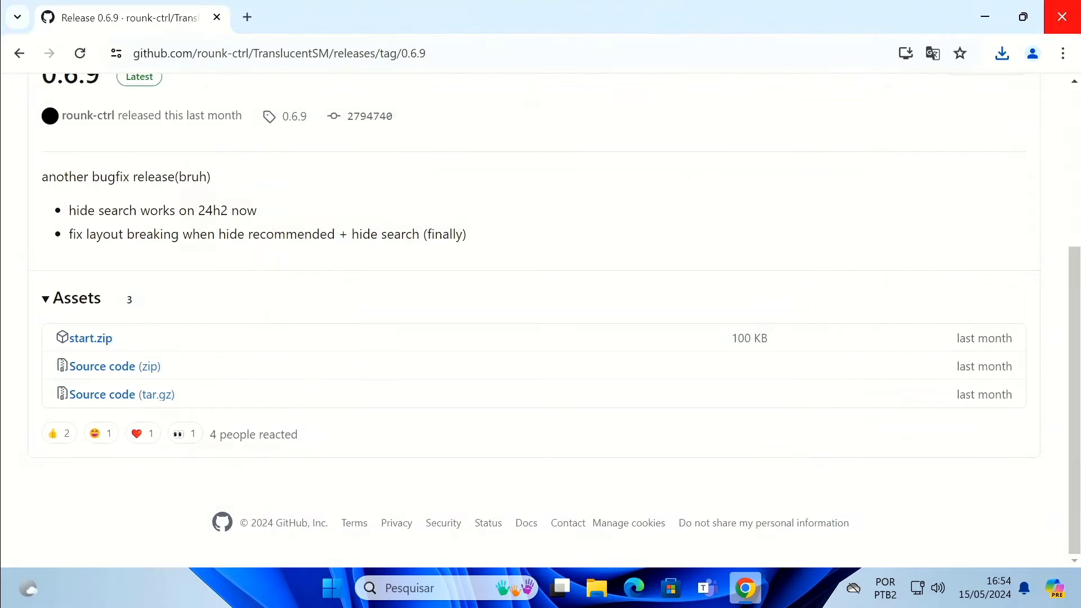
Close the browser, open the TranslucentSM settings from the Start menu, and enable Hide recommended
{"action": "left_click", "coordinate": [1062, 17]}
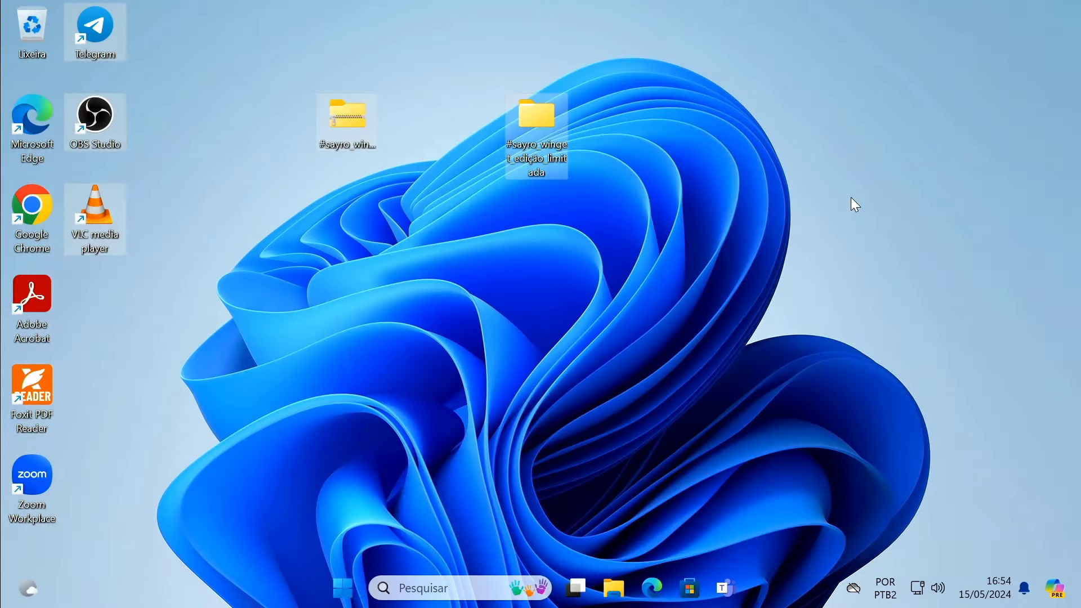
{"action": "left_click", "coordinate": [353, 589]}
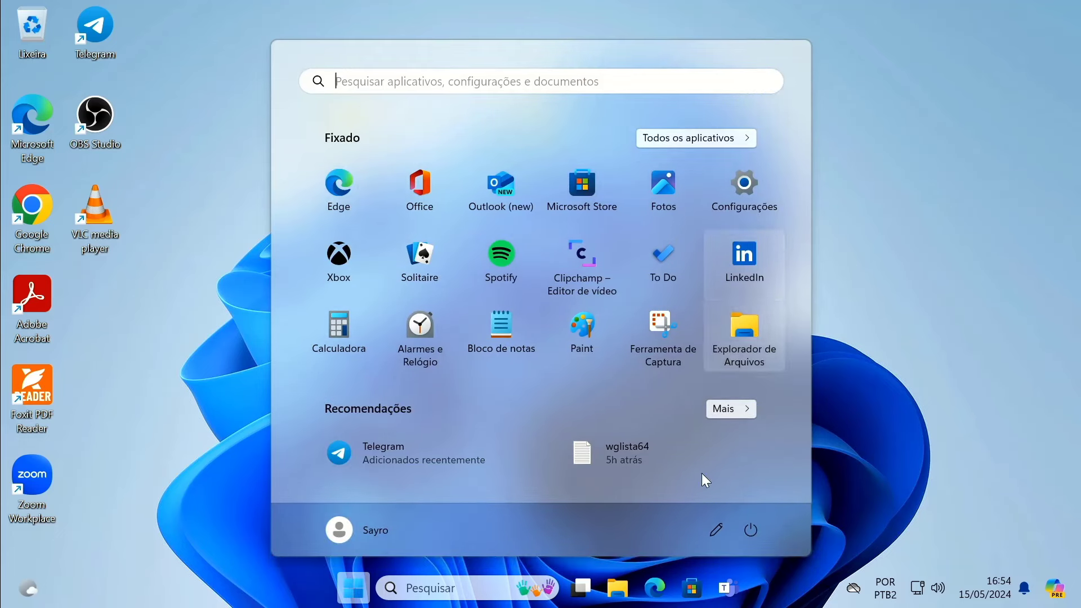
{"action": "left_click", "coordinate": [713, 538]}
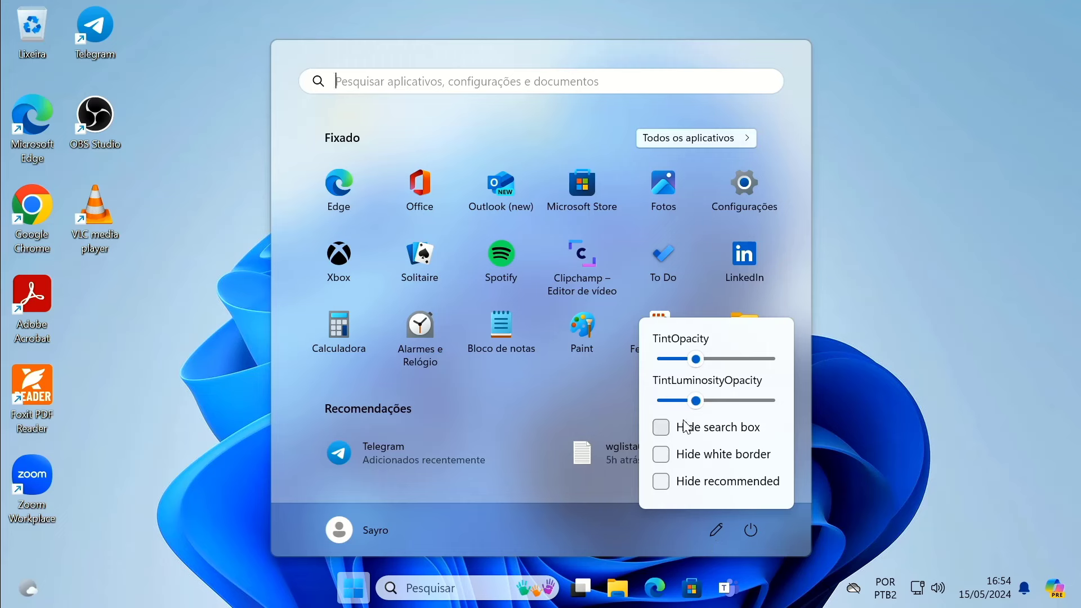
{"action": "left_click", "coordinate": [662, 482]}
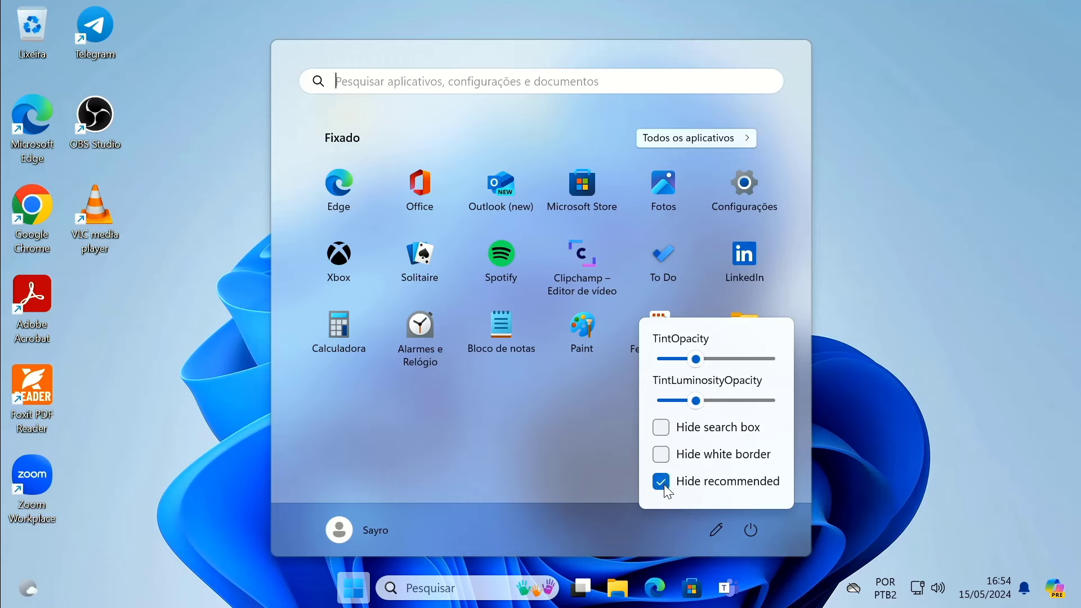
{"action": "left_click", "coordinate": [662, 482]}
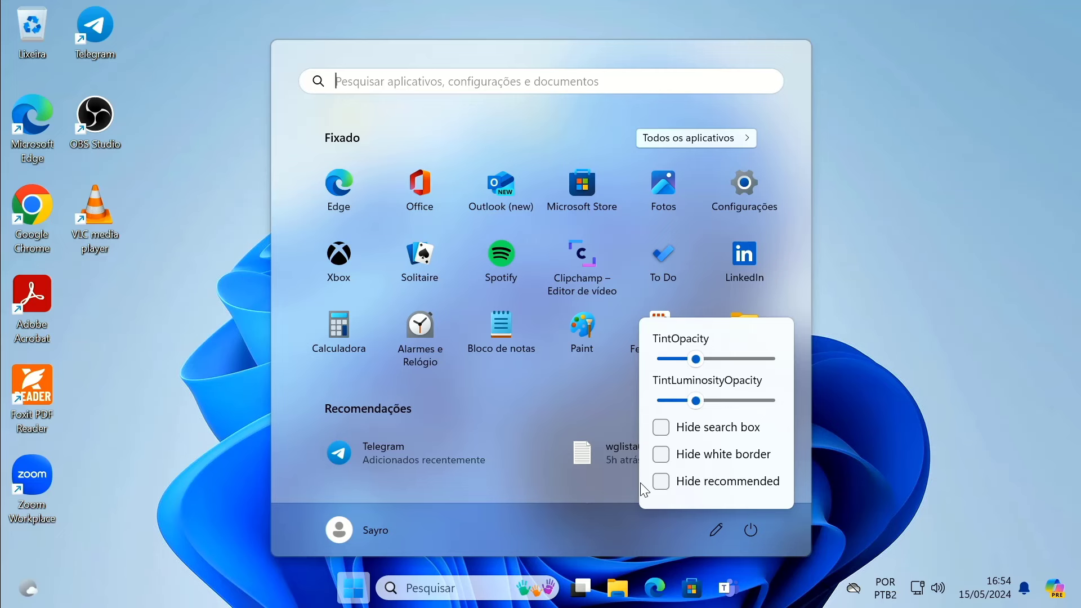
{"action": "left_click", "coordinate": [657, 483]}
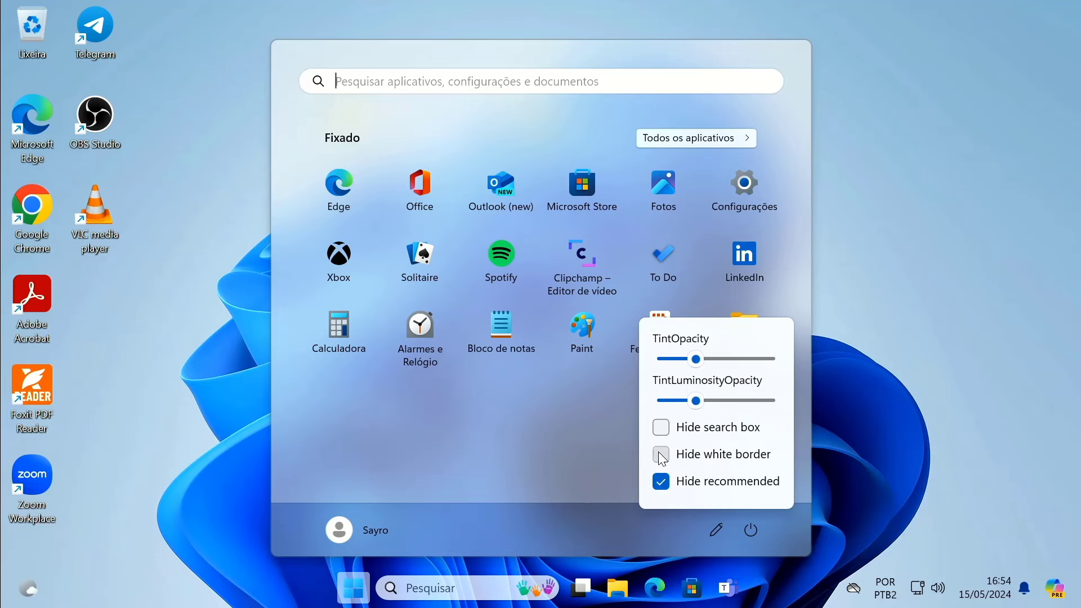
Toggle Hide white border on and off to compare its effect on the Start menu, leaving it disabled
{"action": "left_click", "coordinate": [659, 454]}
{"action": "left_click", "coordinate": [661, 455]}
{"action": "left_click", "coordinate": [662, 455]}
{"action": "left_click", "coordinate": [661, 455]}
Lower TintLuminosityOpacity to near the low end of its range and try TintOpacity slightly lower before restoring it
{"action": "mouse_move", "coordinate": [698, 400]}
{"action": "left_mouse_down"}
{"action": "mouse_move", "coordinate": [730, 401]}
{"action": "mouse_move", "coordinate": [686, 402]}
{"action": "left_mouse_up"}
{"action": "mouse_move", "coordinate": [695, 359]}
{"action": "left_mouse_down"}
{"action": "mouse_move", "coordinate": [726, 366]}
{"action": "mouse_move", "coordinate": [675, 362]}
{"action": "mouse_move", "coordinate": [728, 365]}
{"action": "mouse_move", "coordinate": [687, 363]}
{"action": "left_mouse_up"}
{"action": "mouse_move", "coordinate": [686, 400]}
{"action": "left_mouse_down"}
{"action": "mouse_move", "coordinate": [663, 398]}
{"action": "mouse_move", "coordinate": [781, 403]}
{"action": "mouse_move", "coordinate": [679, 398]}
{"action": "left_mouse_up"}
{"action": "left_click_drag", "start_coordinate": [687, 359], "coordinate": [700, 361]}
Try Hide search box on and off, and leave both Hide search box and Hide white border enabled
{"action": "left_click", "coordinate": [664, 428]}
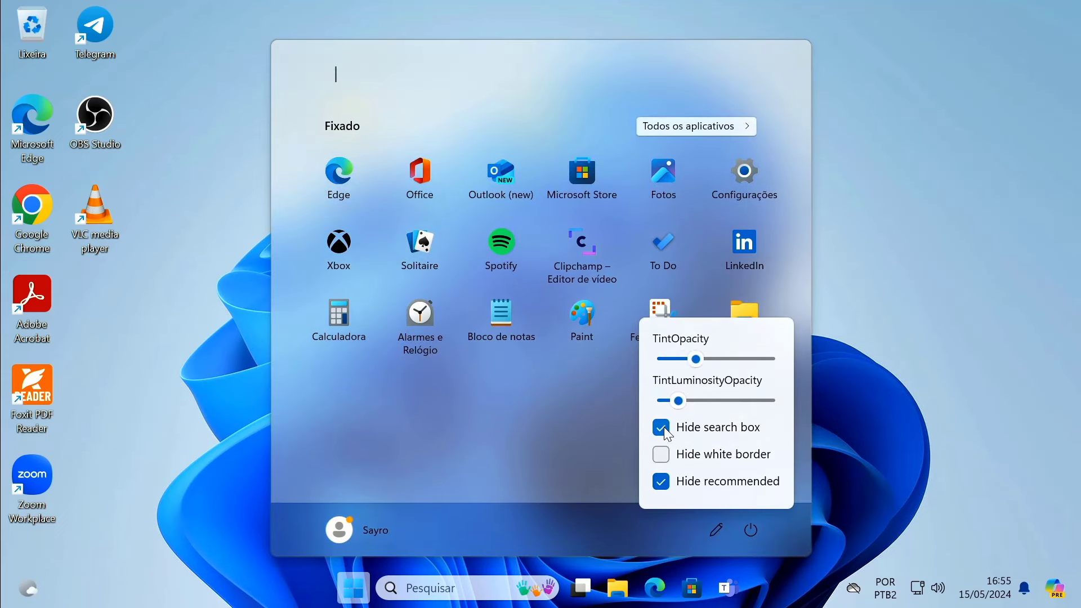
{"action": "left_click", "coordinate": [663, 426]}
{"action": "left_click", "coordinate": [664, 427]}
{"action": "left_click", "coordinate": [663, 426]}
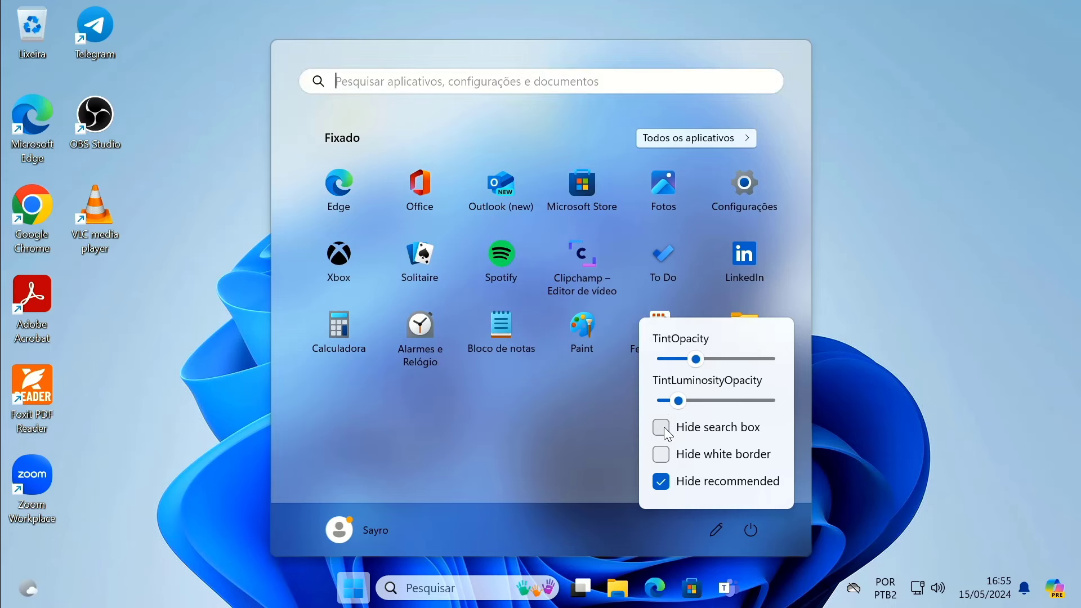
{"action": "left_click", "coordinate": [661, 427]}
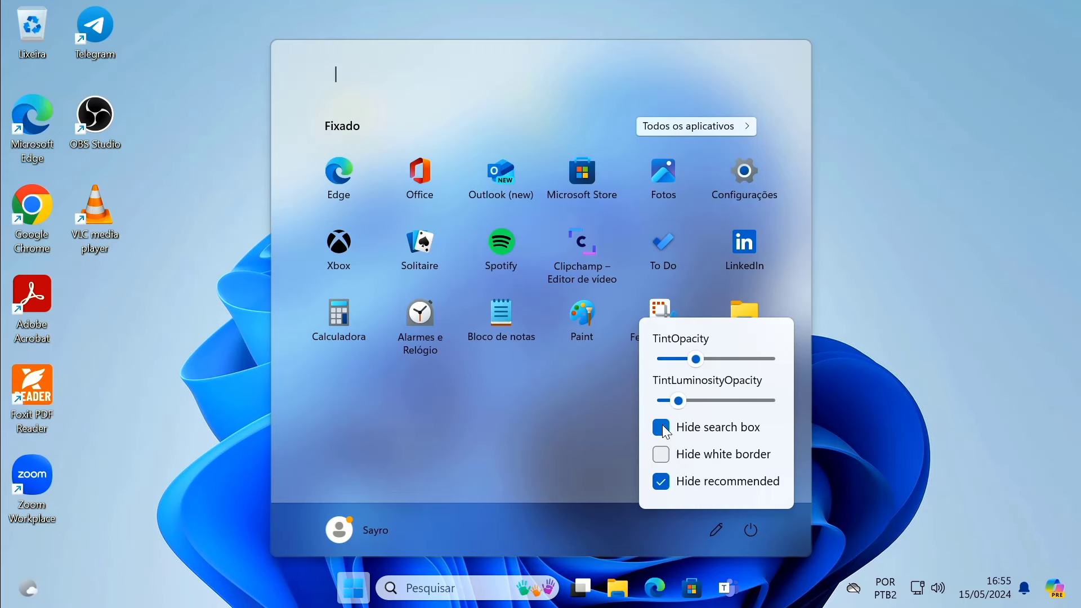
{"action": "left_click", "coordinate": [662, 455]}
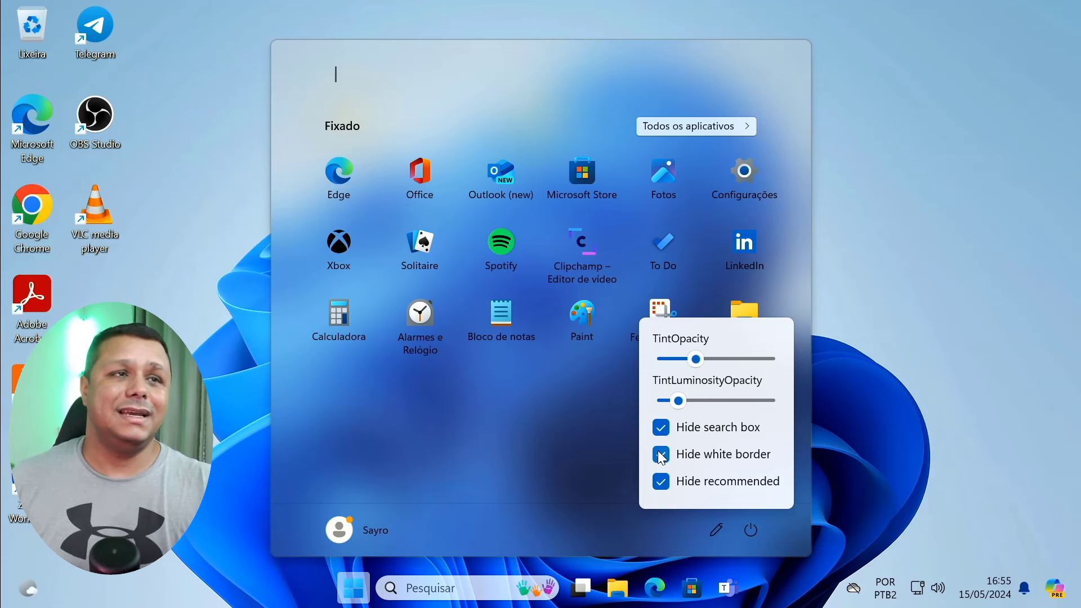
Dismiss the TranslucentSM settings, and close and reopen the Start menu to examine its customised layout
{"action": "left_click", "coordinate": [342, 92]}
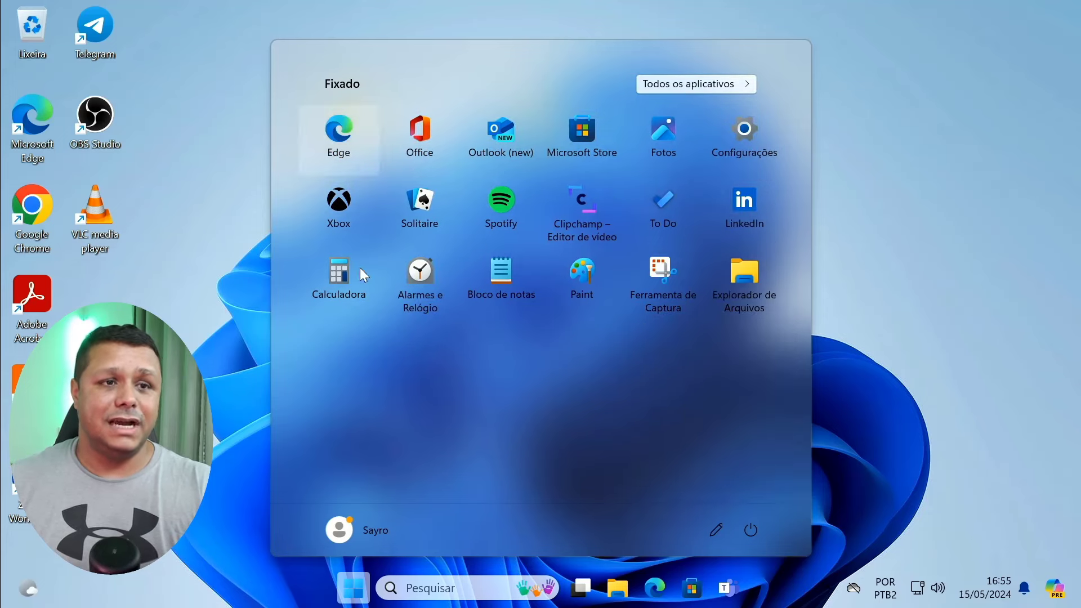
{"action": "left_click", "coordinate": [351, 590]}
{"action": "left_click", "coordinate": [350, 589]}
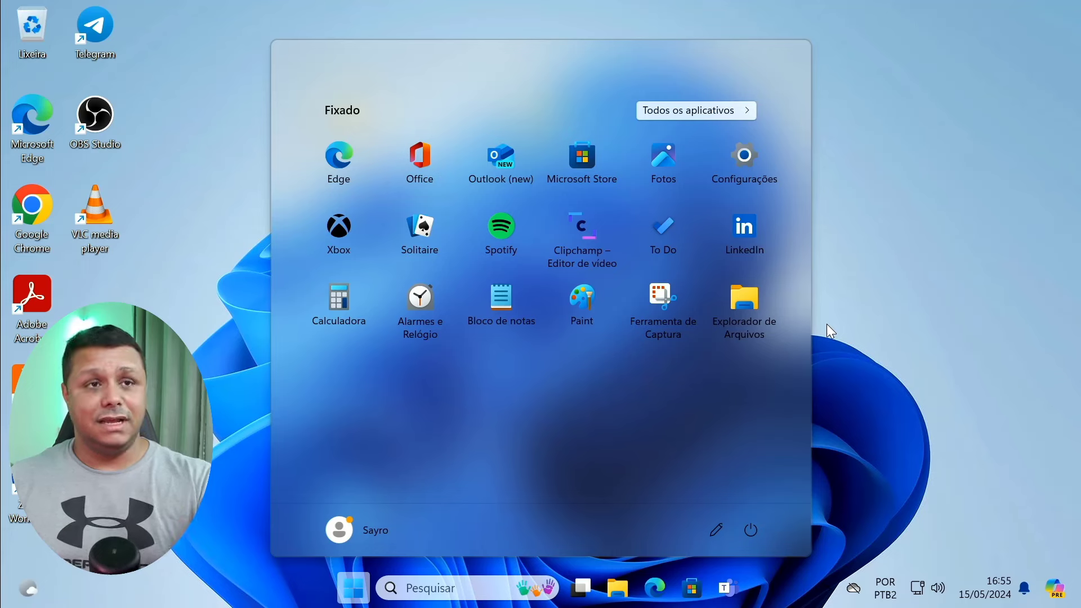
Reopen the TranslucentSM settings and toggle Hide white border and Hide search box off and on, leaving both enabled
{"action": "left_click", "coordinate": [726, 531]}
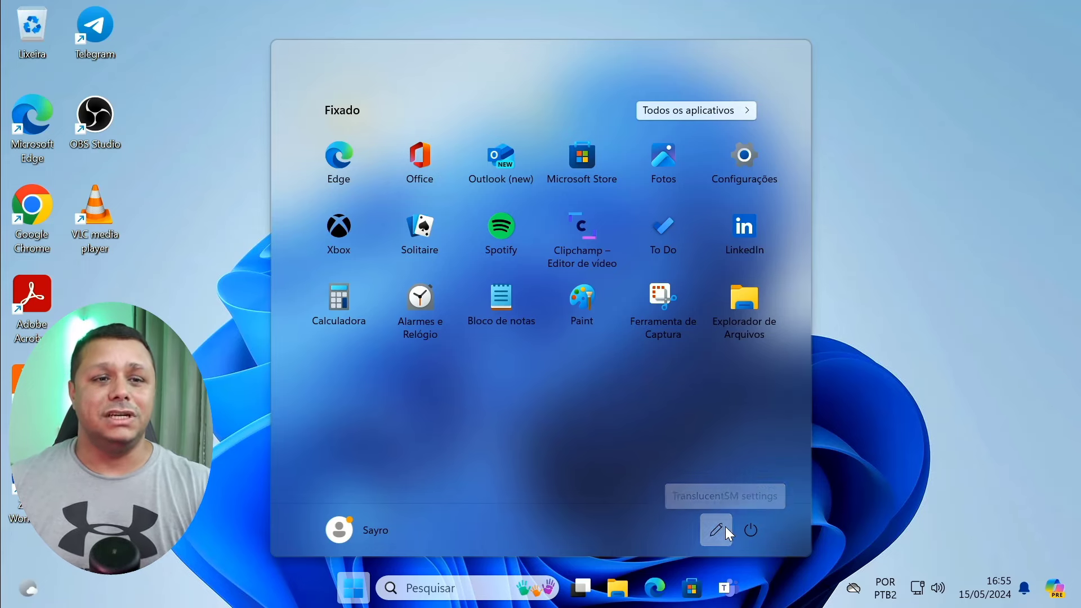
{"action": "left_click", "coordinate": [661, 459]}
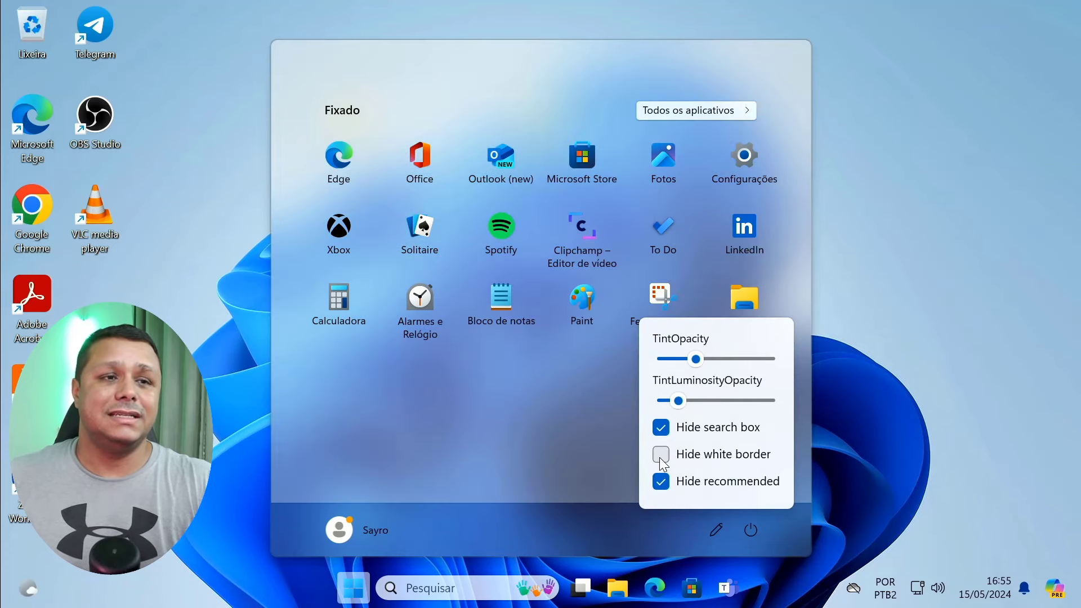
{"action": "left_click", "coordinate": [662, 459]}
{"action": "left_click", "coordinate": [662, 429]}
{"action": "left_click", "coordinate": [661, 429]}
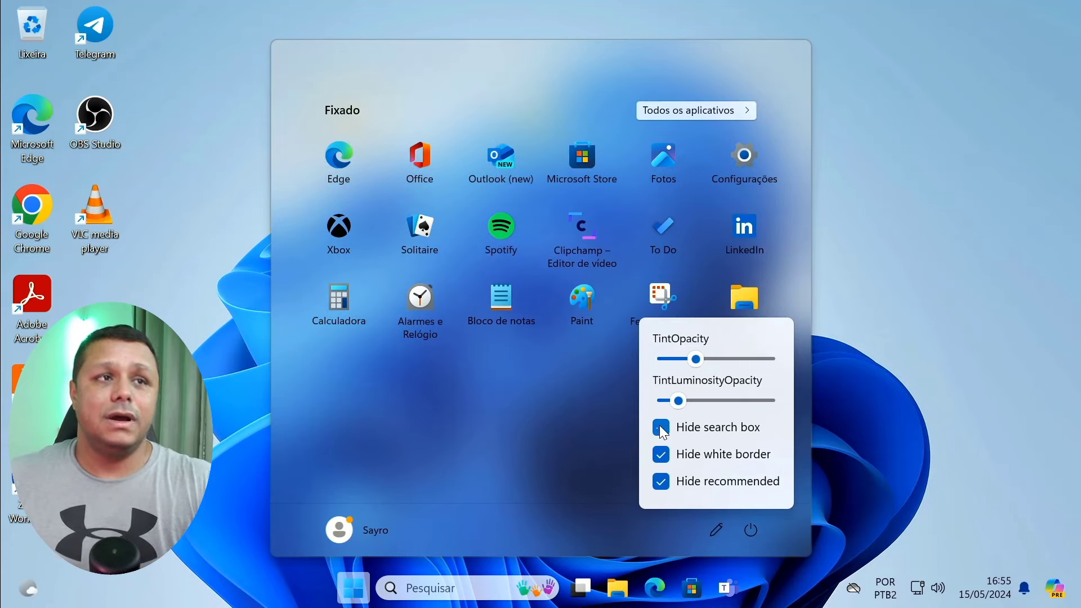
{"action": "left_click", "coordinate": [661, 428]}
{"action": "left_click", "coordinate": [661, 429]}
Raise TintLuminosityOpacity to about a quarter of its range, reduce TintOpacity to its minimum, and close the Start menu
{"action": "left_click_drag", "start_coordinate": [679, 406], "coordinate": [690, 405]}
{"action": "left_click_drag", "start_coordinate": [696, 359], "coordinate": [613, 359]}
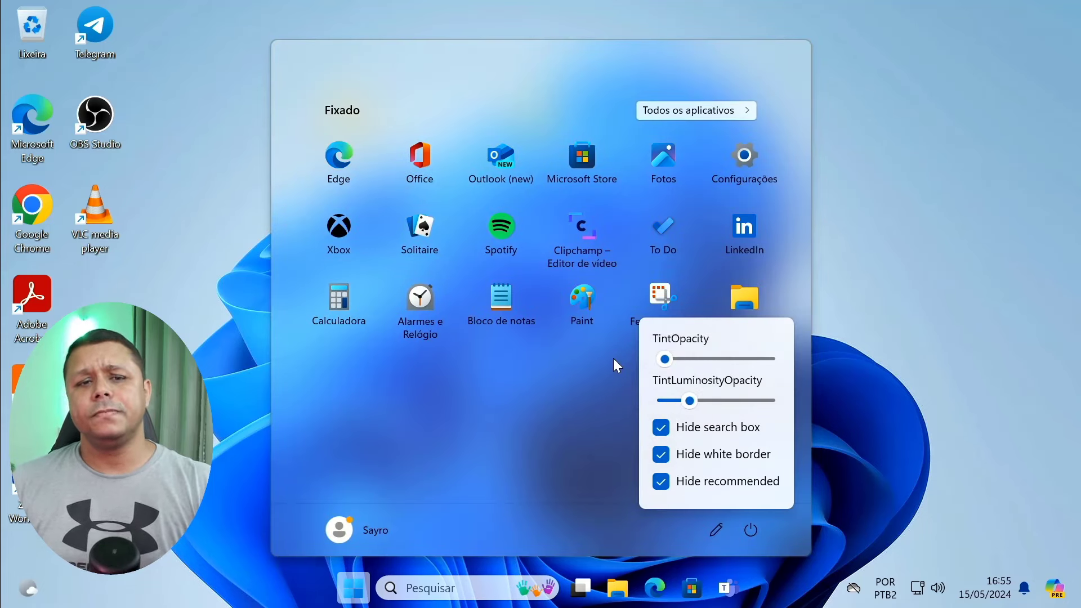
{"action": "left_click", "coordinate": [955, 394]}
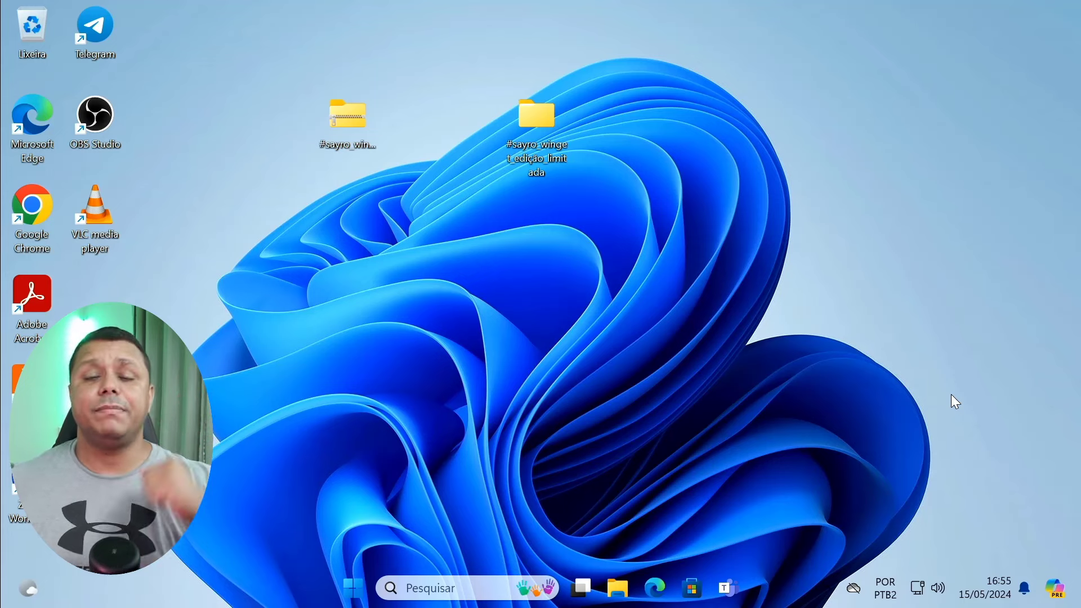